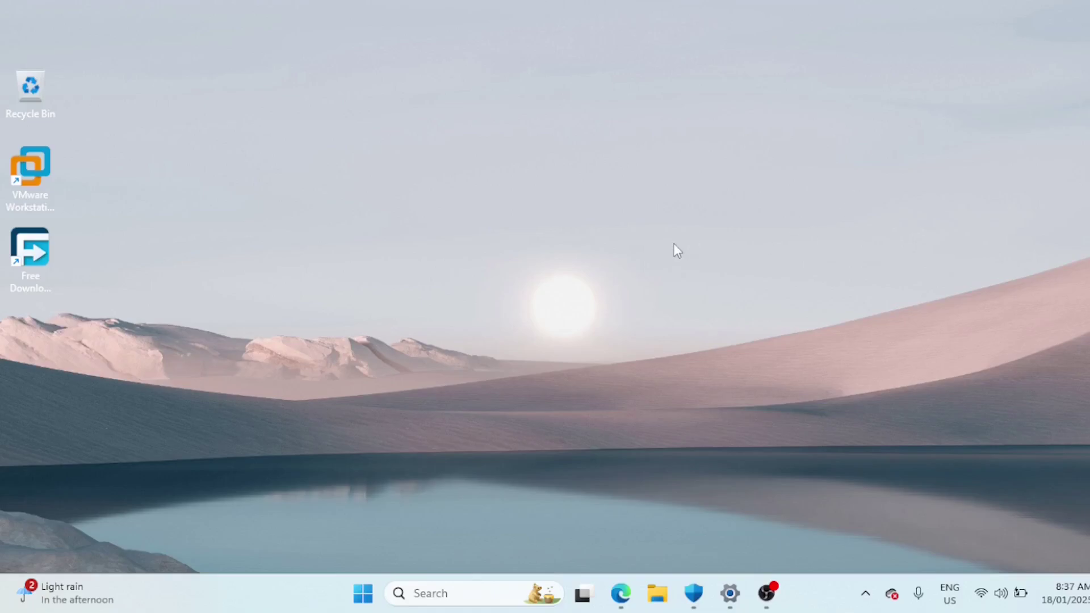
Open Settings and go to Bluetooth & devices > Printers & scanners > HP LaserJet Pro 4003
{"action": "left_click", "coordinate": [445, 593]}
{"action": "type", "text": "settings"}
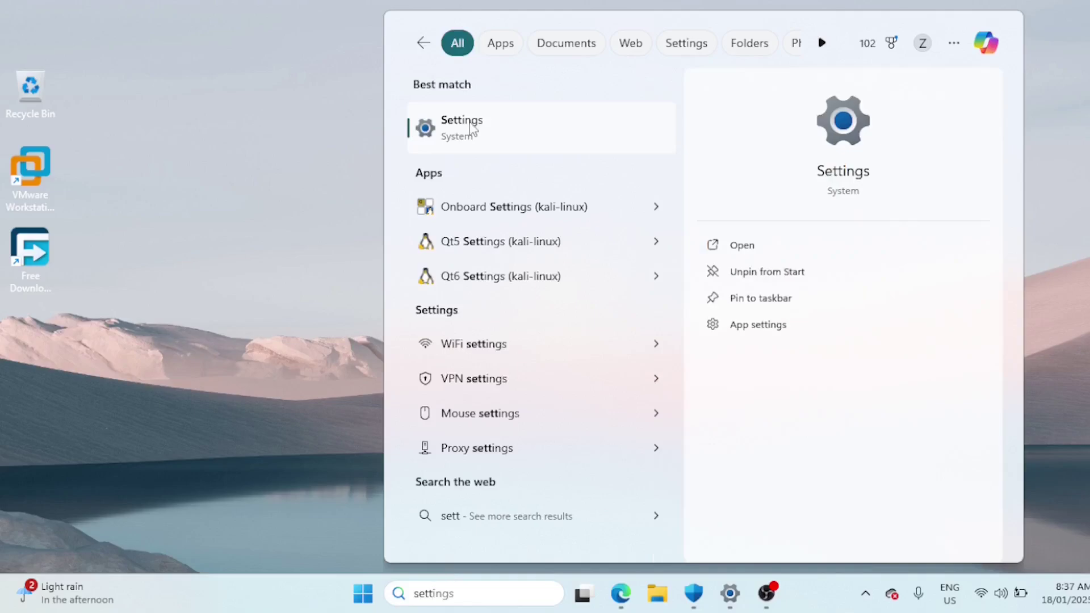
{"action": "left_click", "coordinate": [471, 128]}
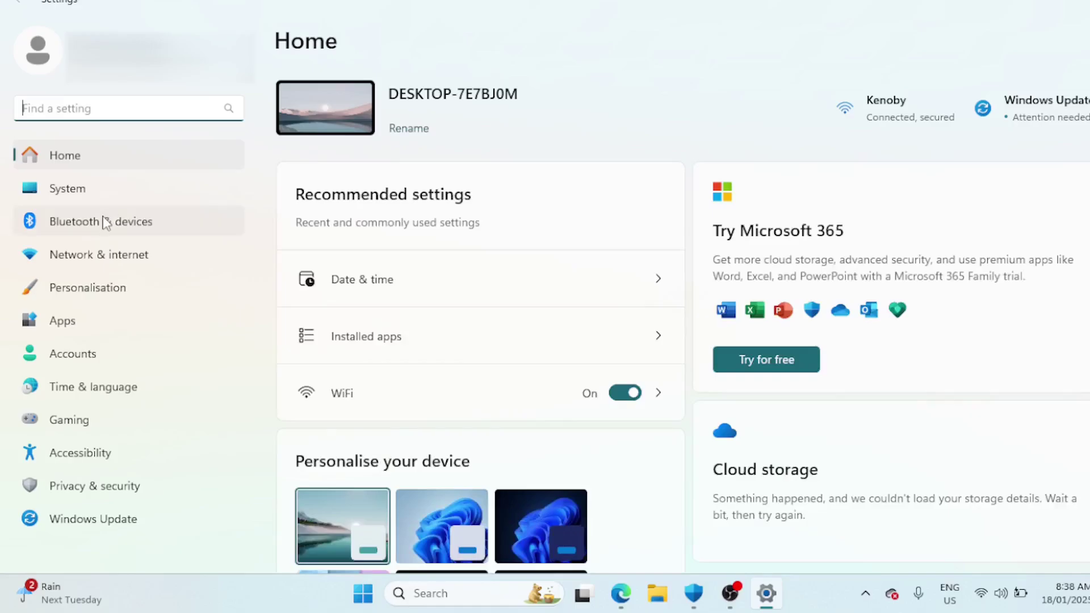
{"action": "left_click", "coordinate": [105, 223]}
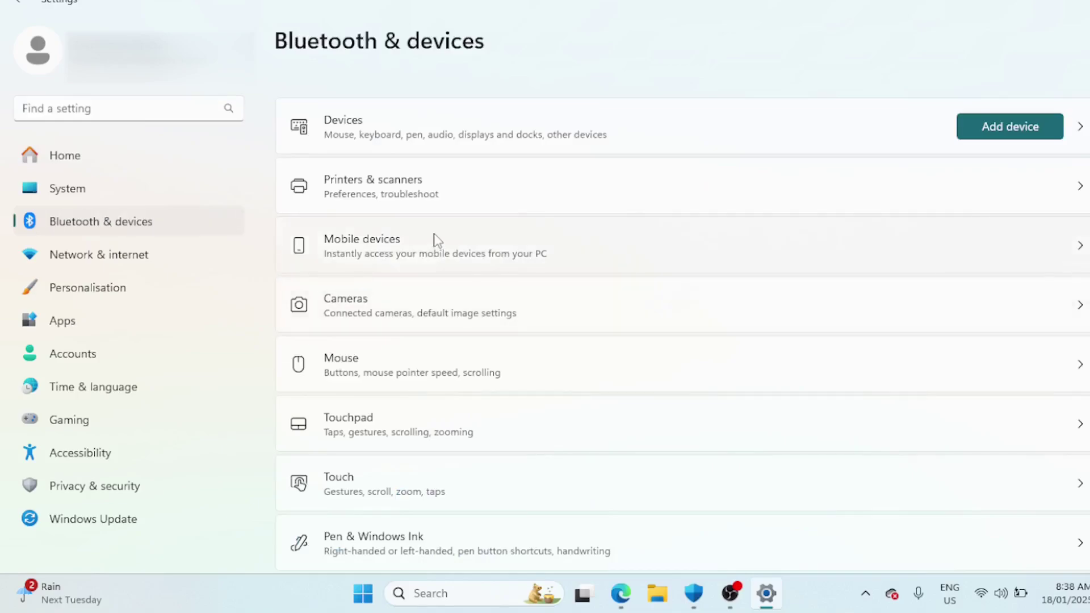
{"action": "left_click", "coordinate": [422, 199]}
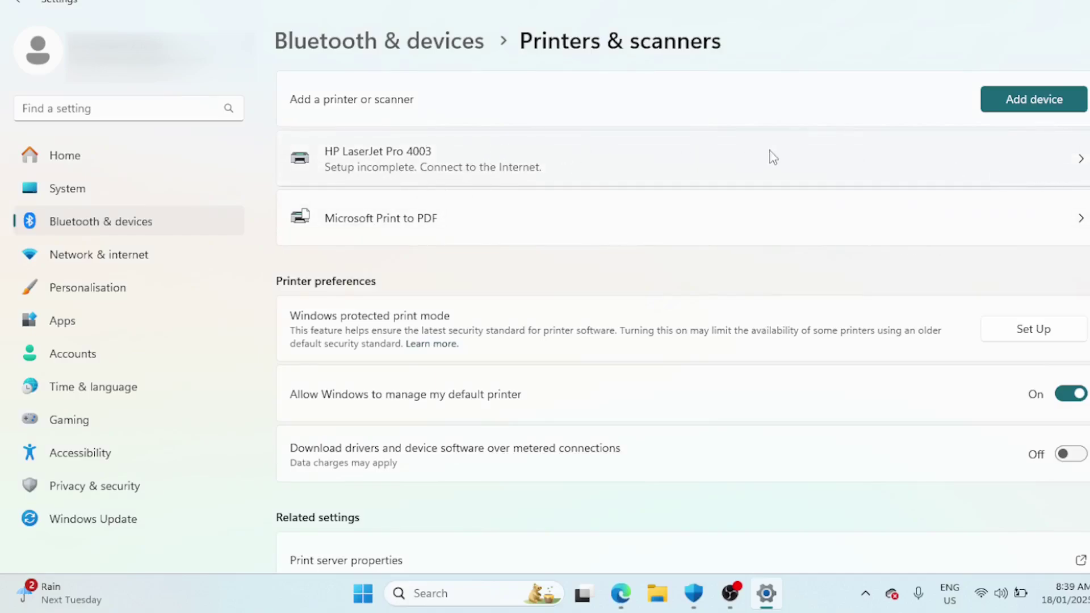
{"action": "left_click", "coordinate": [954, 172]}
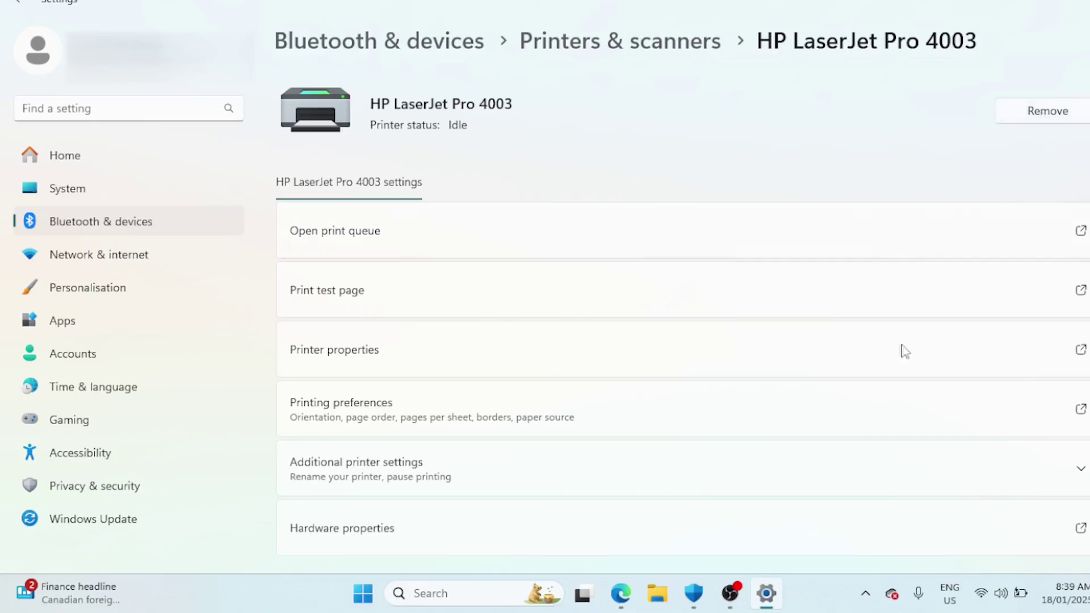
Launch the Services console by running services.msc from the Run dialog
{"action": "left_click", "coordinate": [440, 594]}
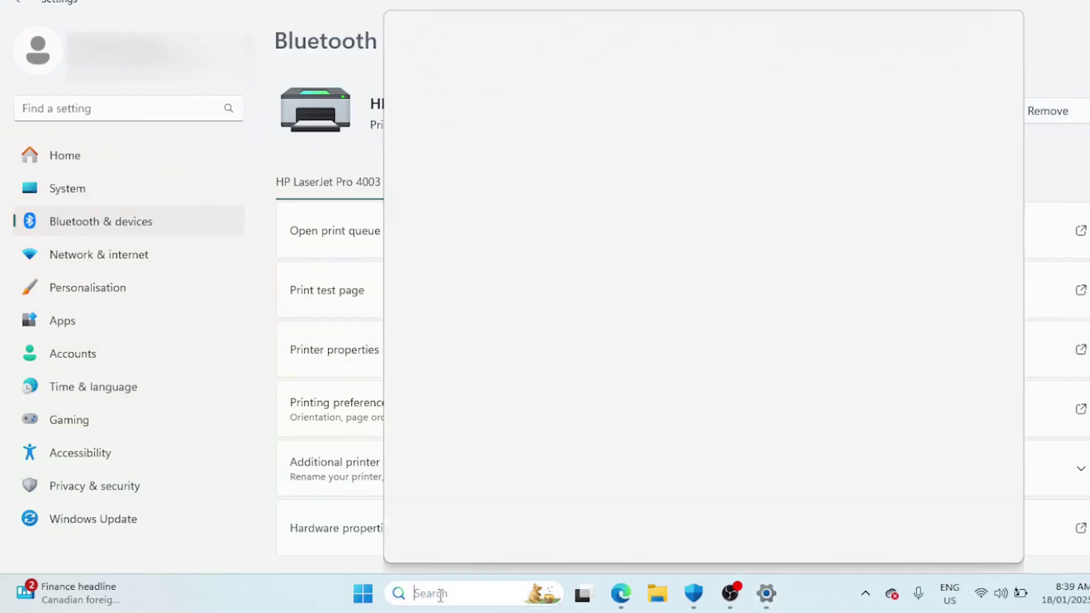
{"action": "type", "text": "run"}
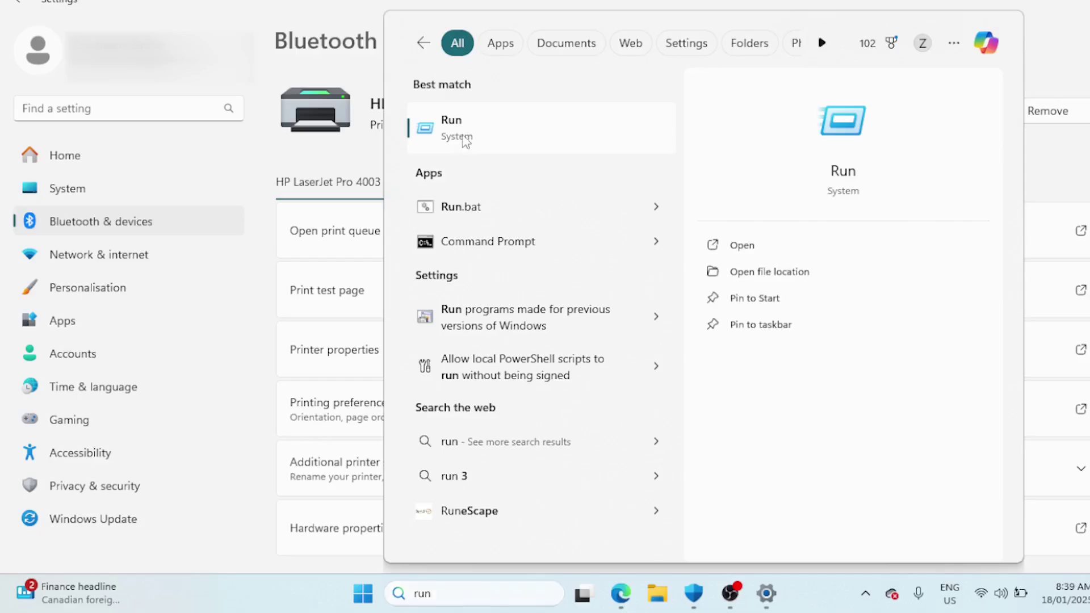
{"action": "left_click", "coordinate": [458, 128]}
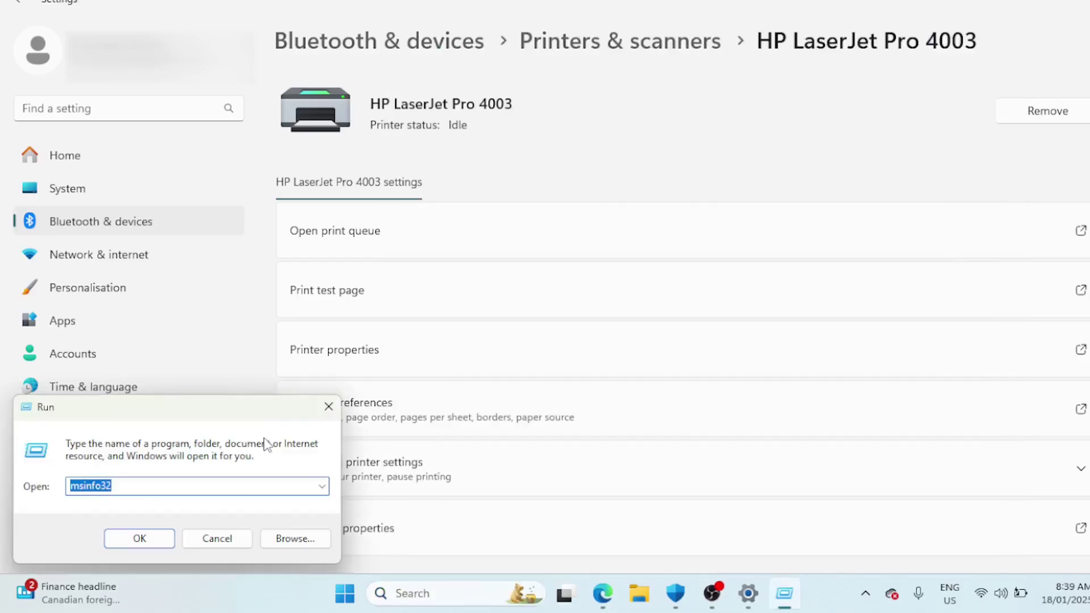
{"action": "left_click_drag", "start_coordinate": [229, 401], "coordinate": [605, 226]}
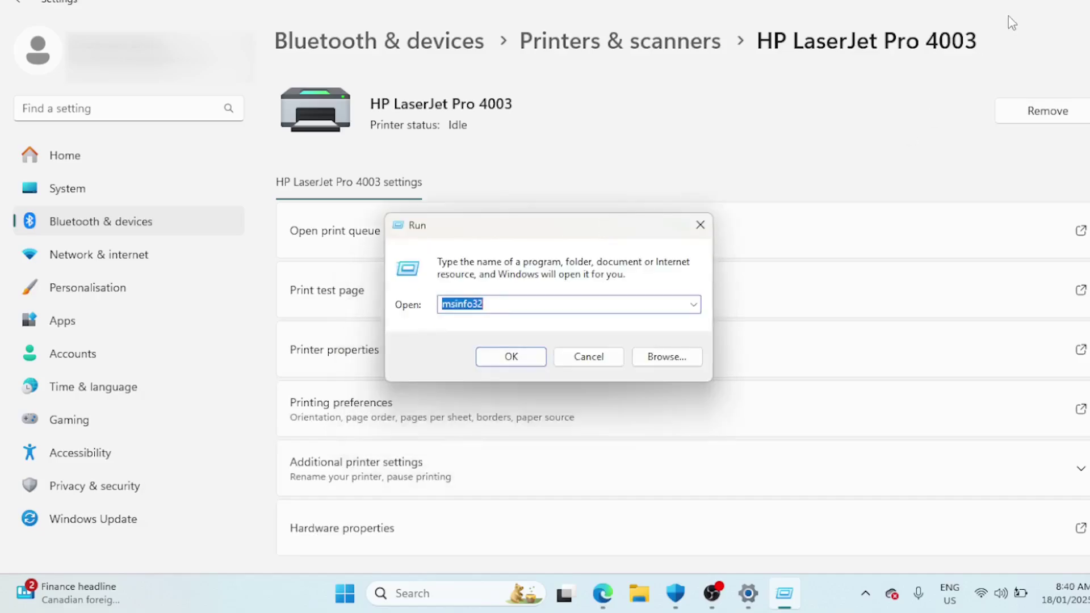
{"action": "left_click", "coordinate": [1028, 4]}
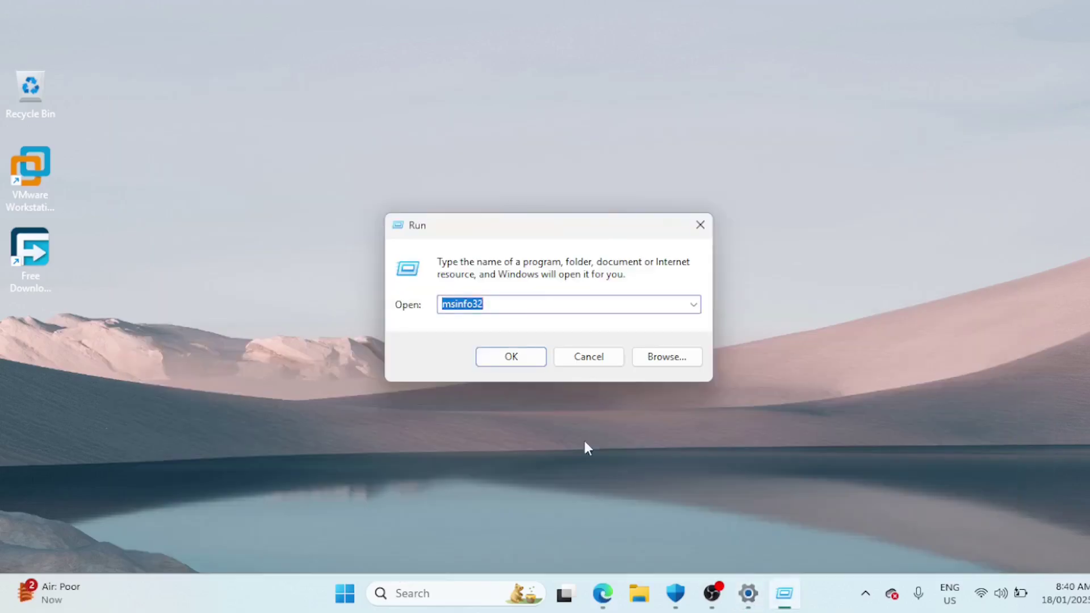
{"action": "key", "text": "BackSpace"}
{"action": "type", "text": "services.msc"}
{"action": "left_click", "coordinate": [527, 358]}
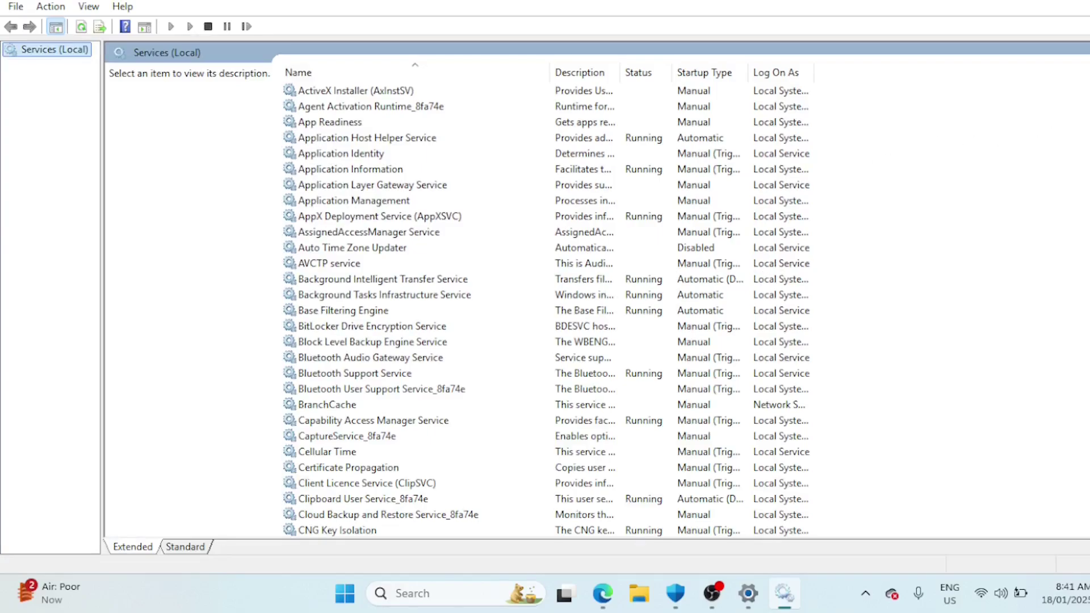
Stop the Print Spooler service
{"action": "scroll", "coordinate": [554, 311], "scroll_direction": "down", "scroll_amount": 9}
{"action": "scroll", "coordinate": [555, 311], "scroll_direction": "down", "scroll_amount": 20}
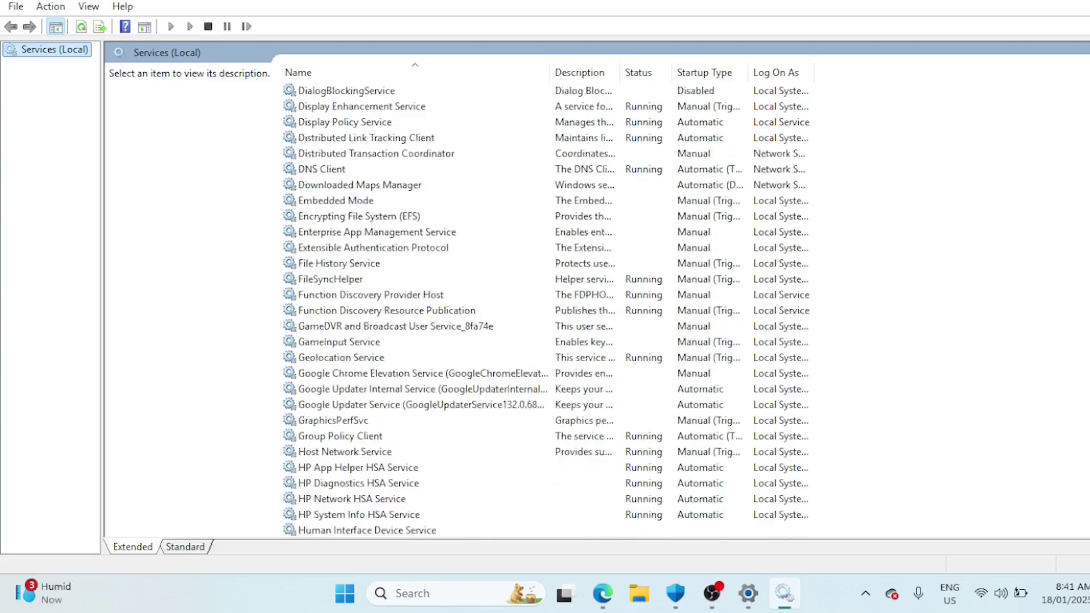
{"action": "scroll", "coordinate": [554, 311], "scroll_direction": "down", "scroll_amount": 11}
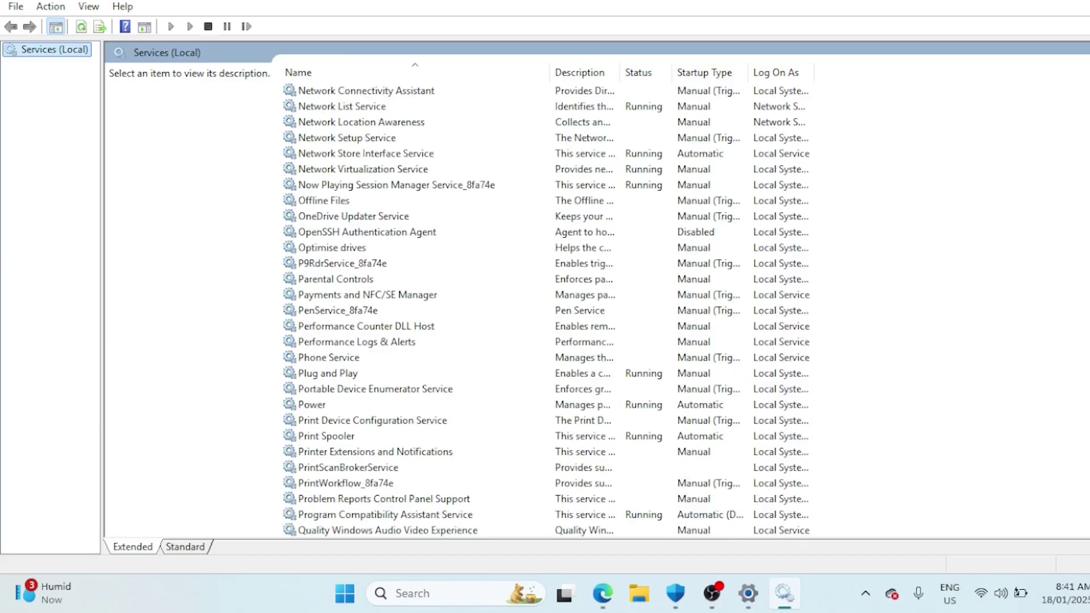
{"action": "scroll", "coordinate": [554, 311], "scroll_direction": "down", "scroll_amount": 2}
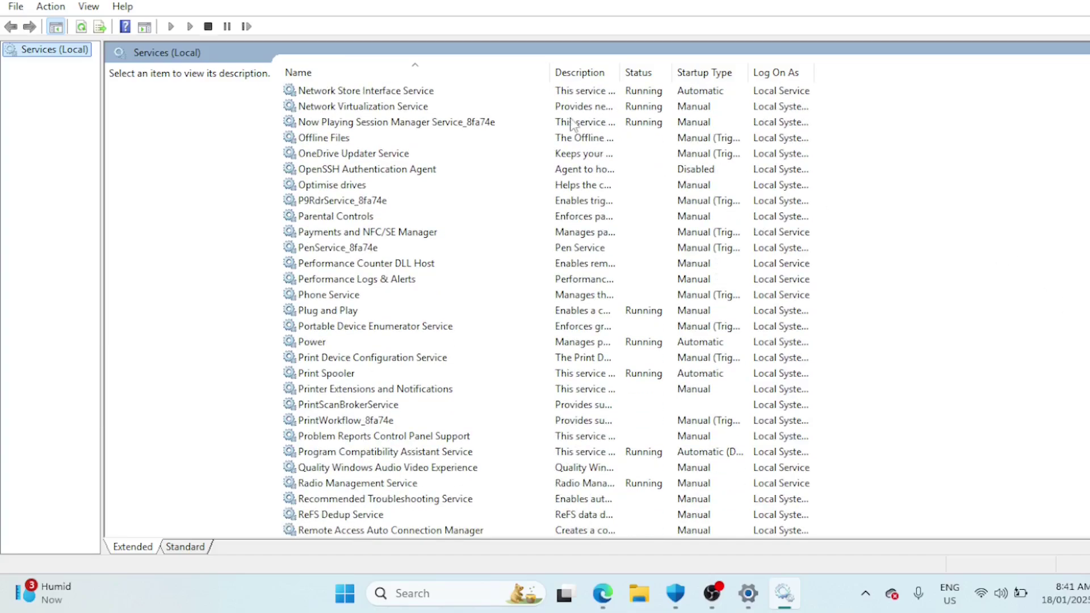
{"action": "left_click", "coordinate": [352, 374]}
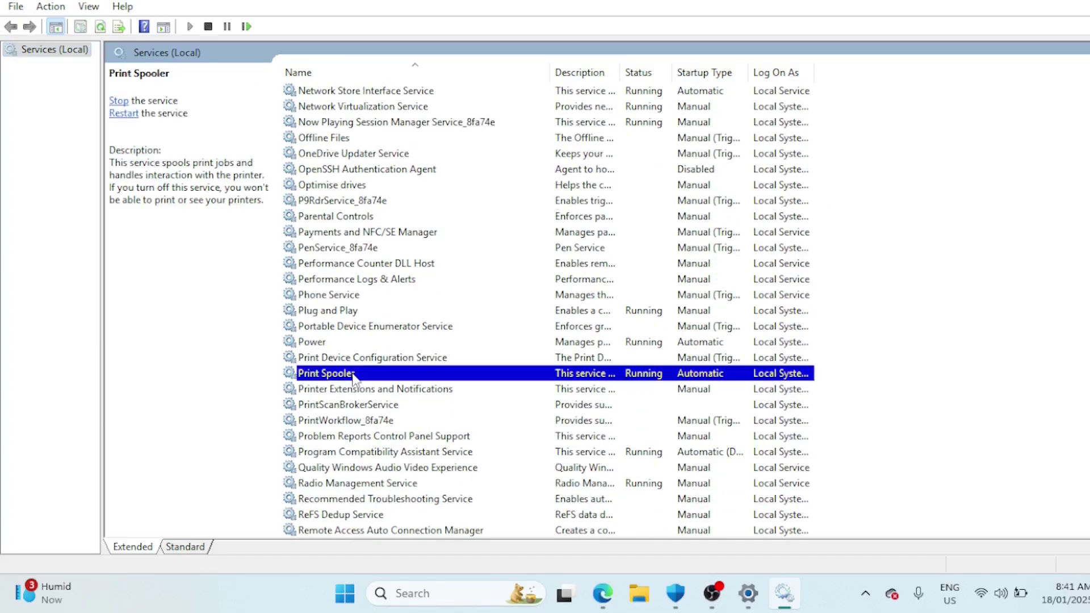
{"action": "right_click", "coordinate": [353, 377]}
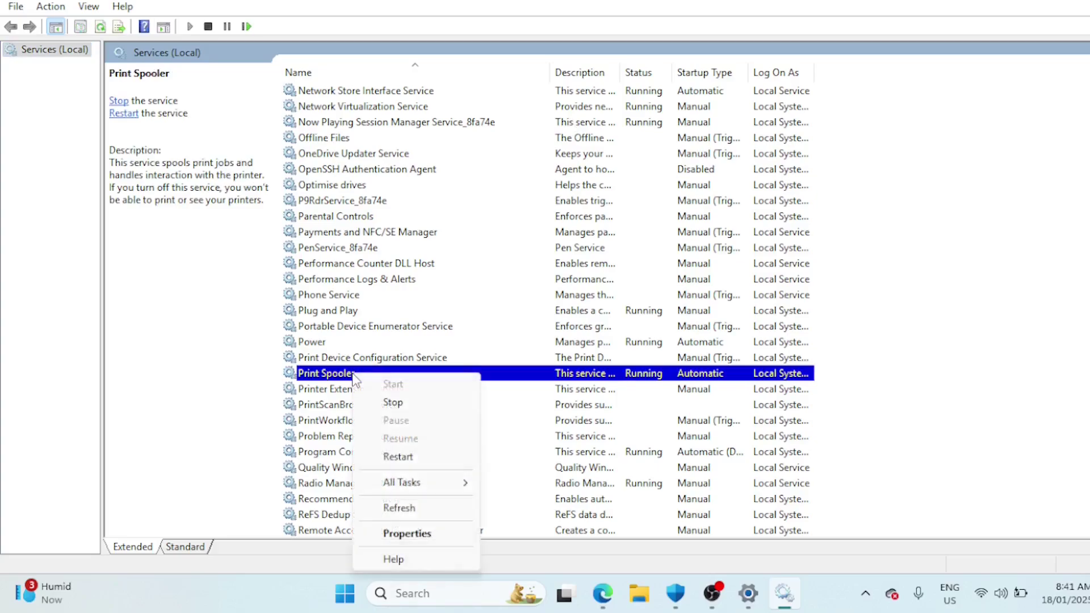
{"action": "left_click", "coordinate": [393, 404]}
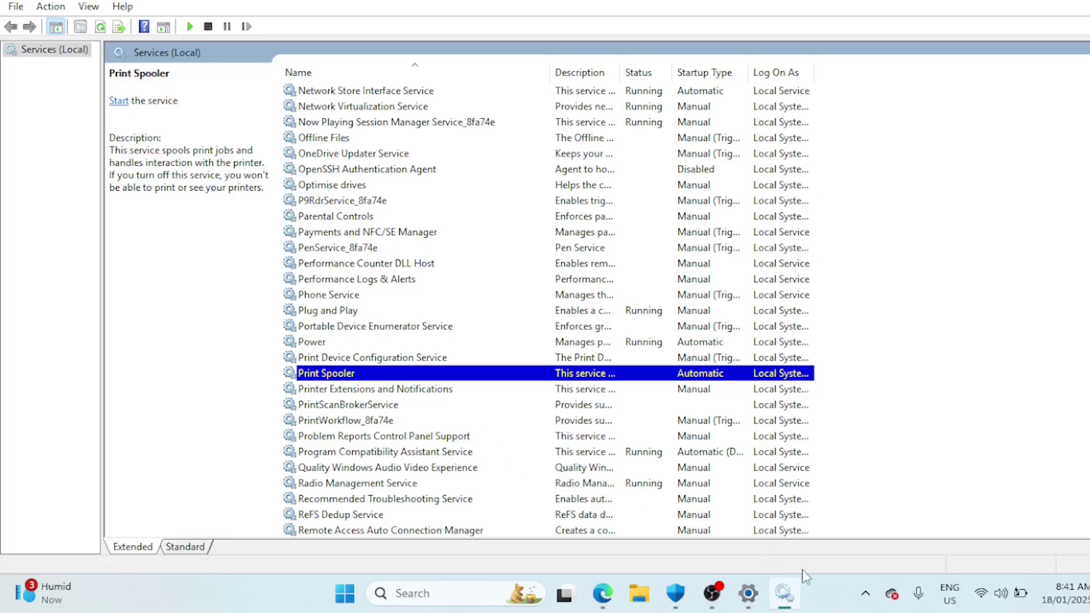
Restore Settings maximized and open Print server properties from Printers & scanners
{"action": "left_click", "coordinate": [749, 595]}
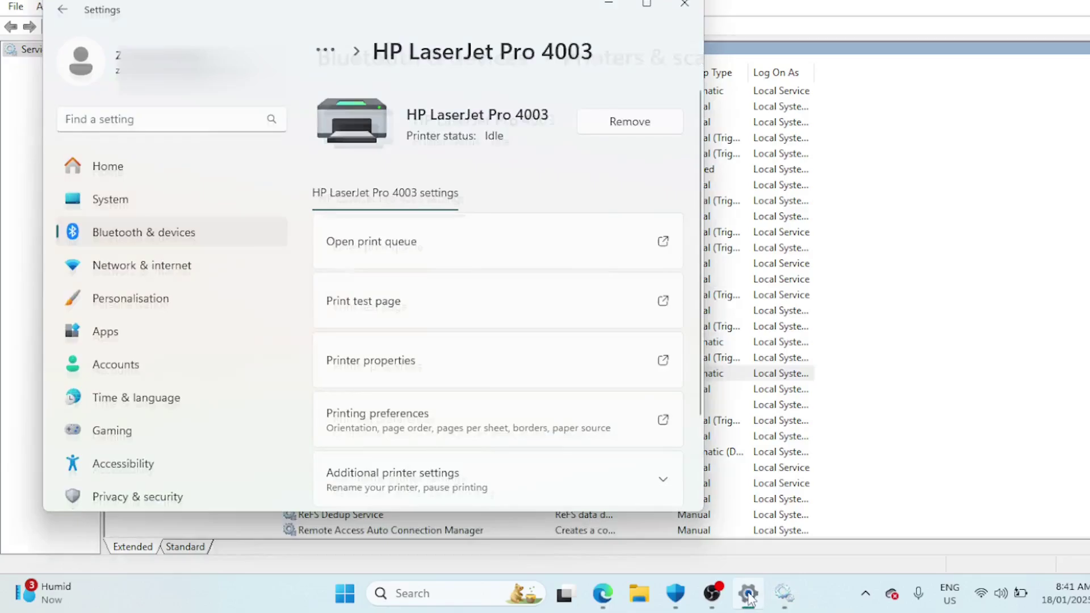
{"action": "left_click", "coordinate": [647, 5]}
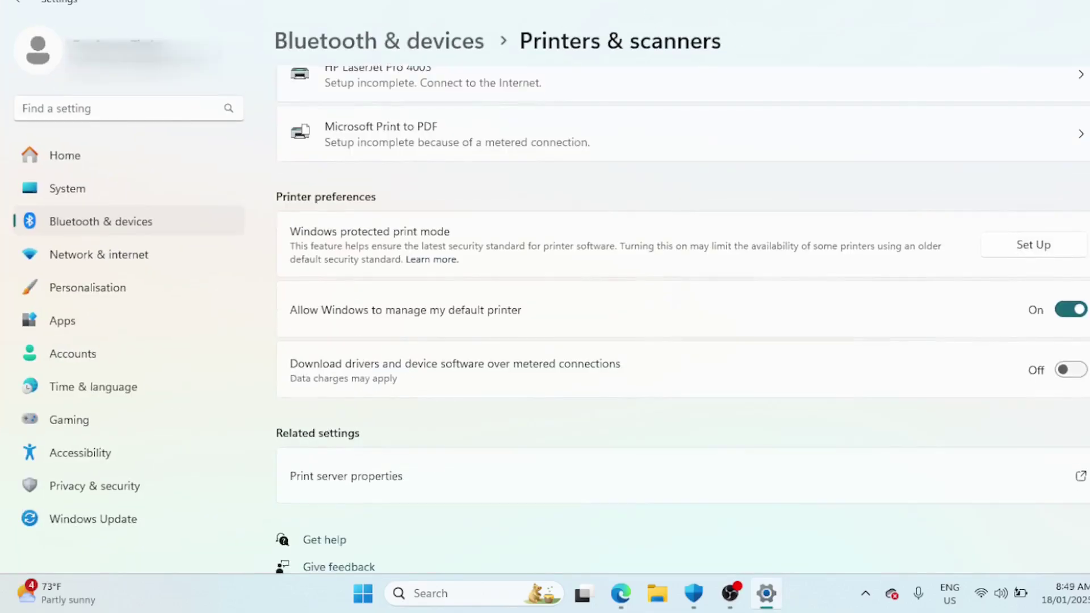
{"action": "scroll", "coordinate": [682, 318], "scroll_direction": "down", "scroll_amount": 1}
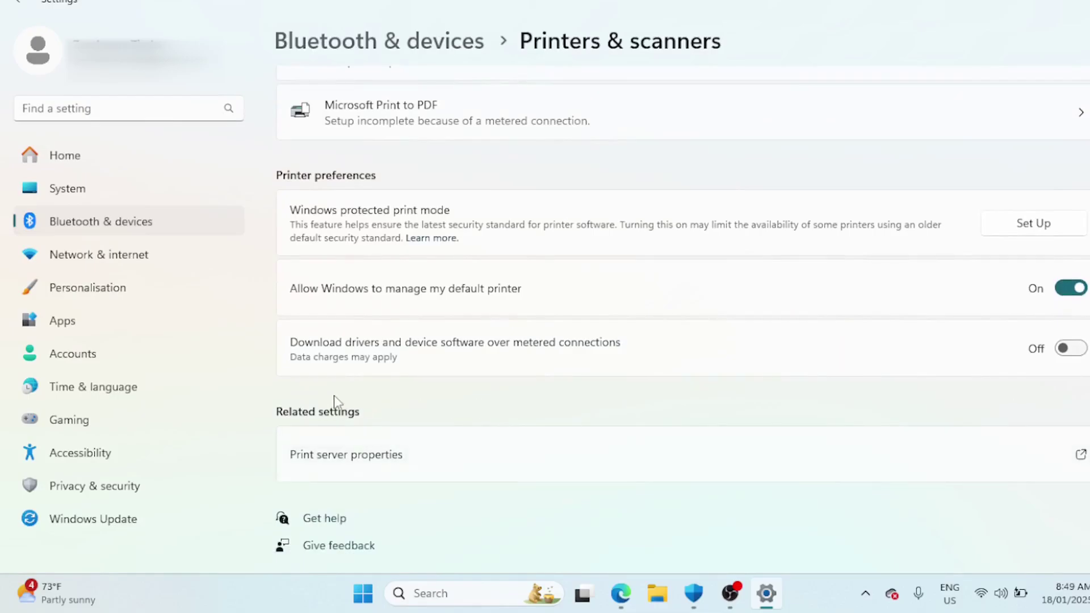
{"action": "left_click", "coordinate": [1081, 454]}
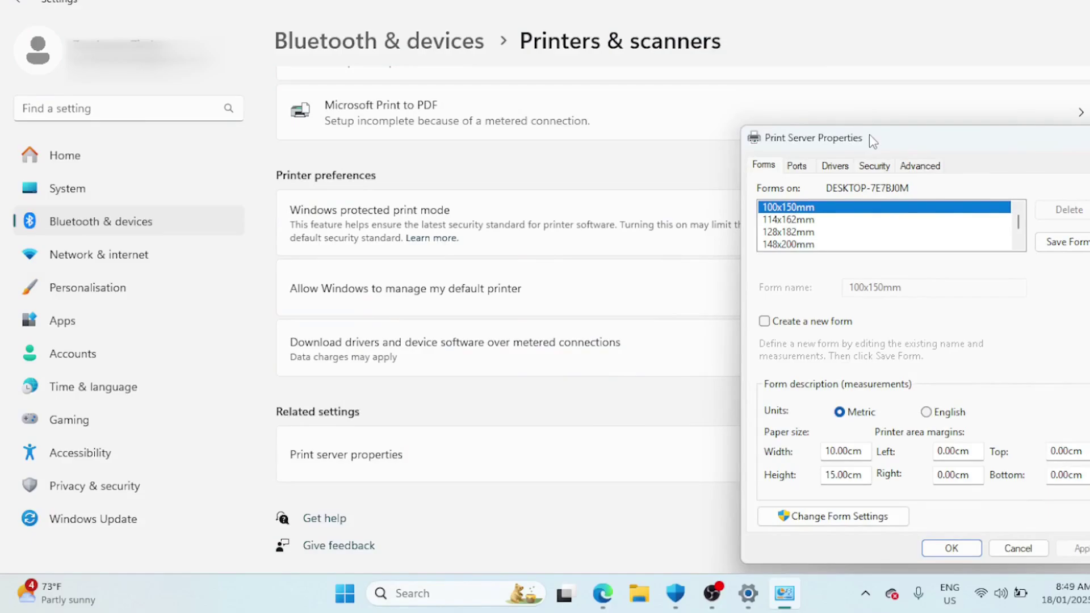
Show the installed printer drivers on the Drivers tab, sorted by the Processor column
{"action": "left_click_drag", "start_coordinate": [870, 134], "coordinate": [545, 106]}
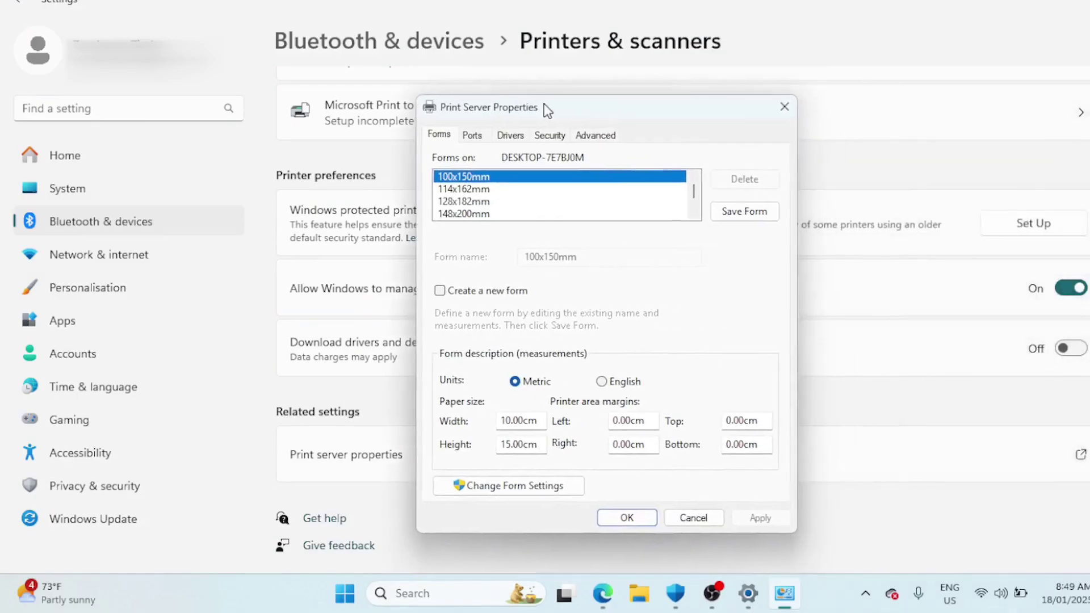
{"action": "left_click", "coordinate": [482, 136]}
{"action": "left_click", "coordinate": [508, 136]}
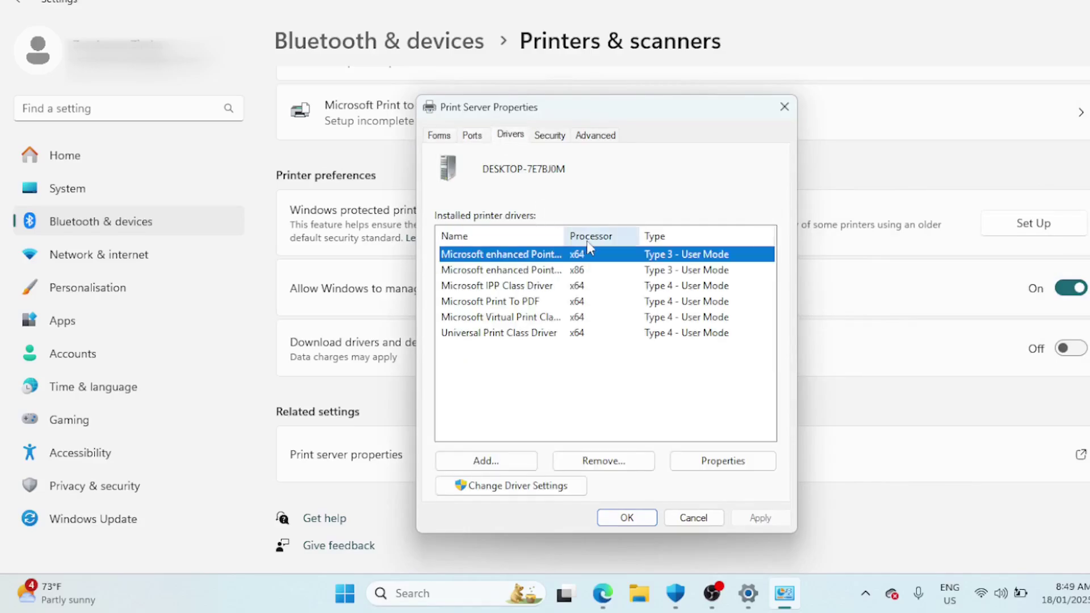
{"action": "left_click_drag", "start_coordinate": [565, 236], "coordinate": [617, 240]}
{"action": "left_click", "coordinate": [629, 241]}
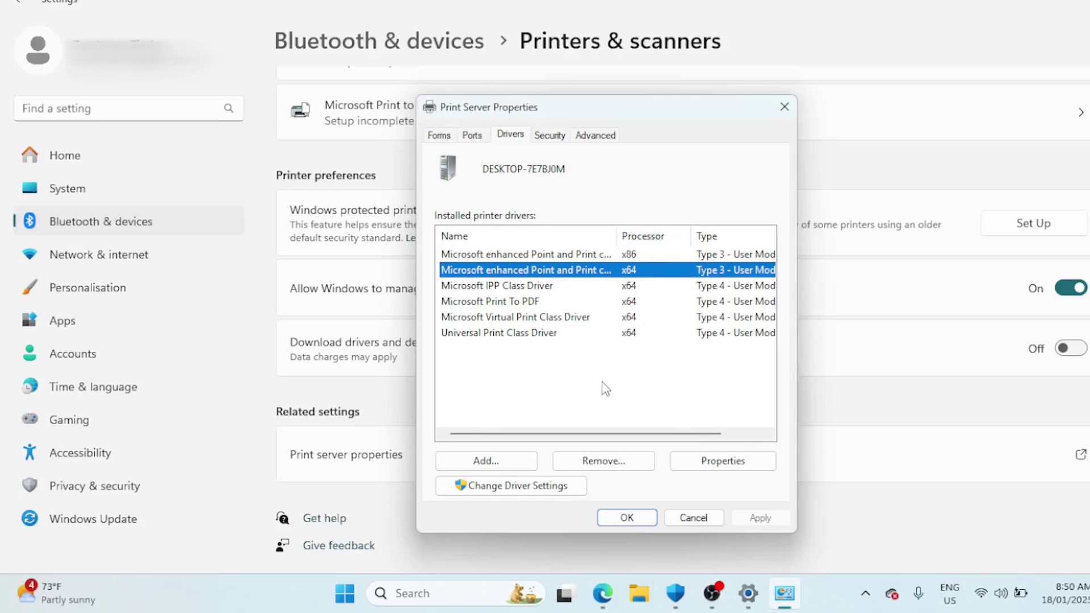
{"action": "left_click_drag", "start_coordinate": [555, 435], "coordinate": [619, 437]}
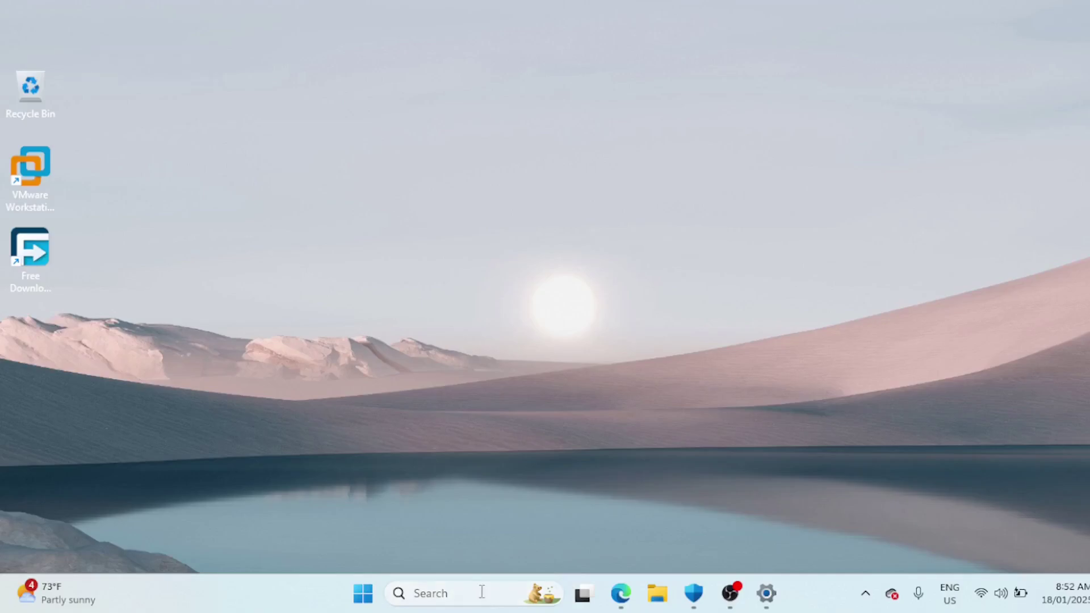
Run printmanagement.msc from the Run dialog to open Print Management
{"action": "left_click", "coordinate": [481, 593]}
{"action": "type", "text": "run"}
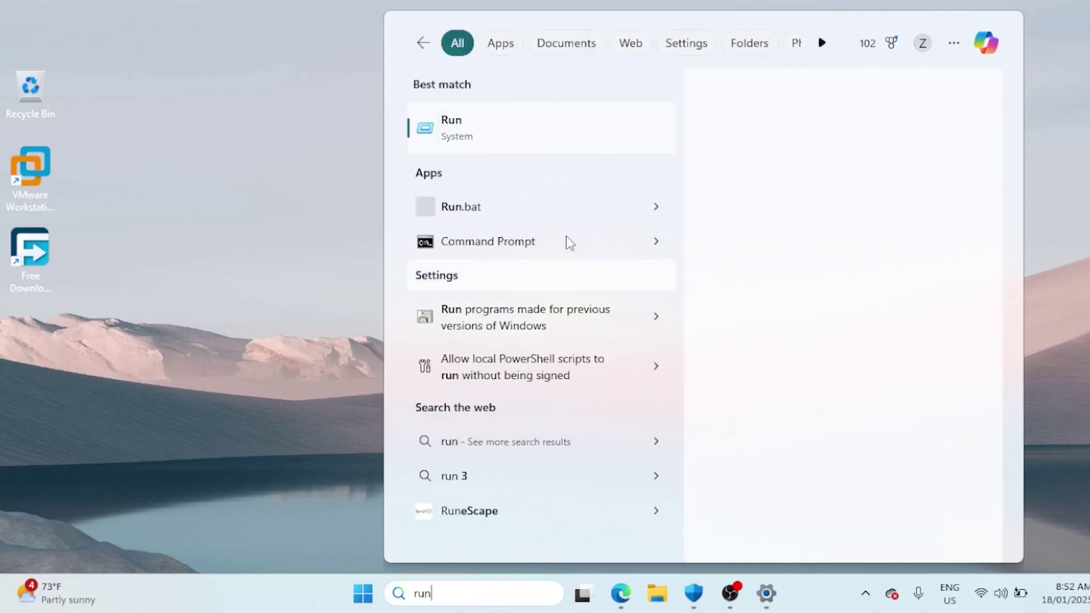
{"action": "left_click", "coordinate": [448, 128]}
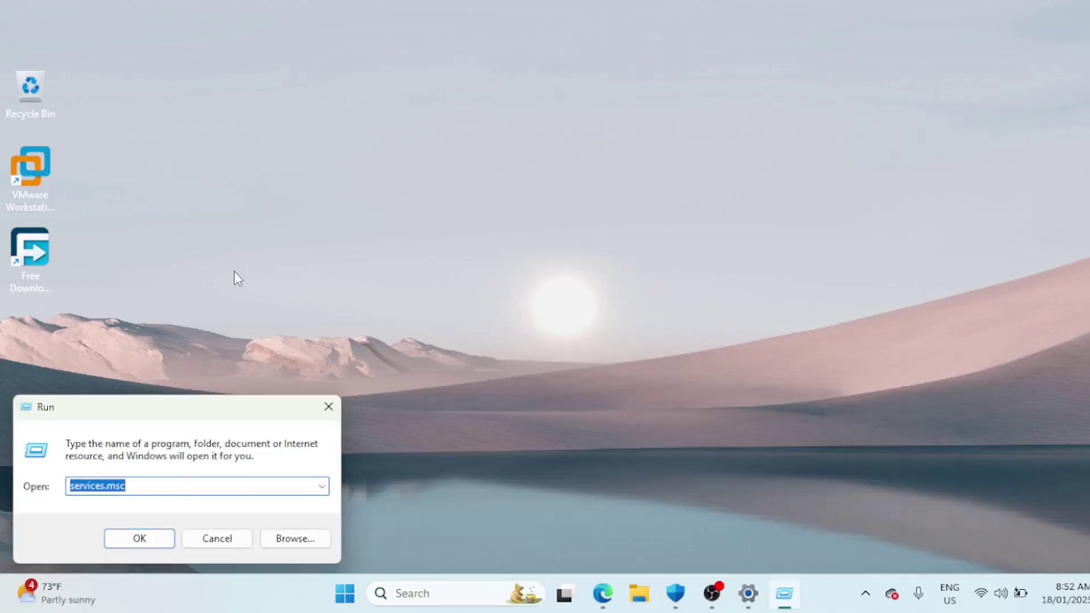
{"action": "key", "text": "BackSpace"}
{"action": "type", "text": "printmanagement.msc"}
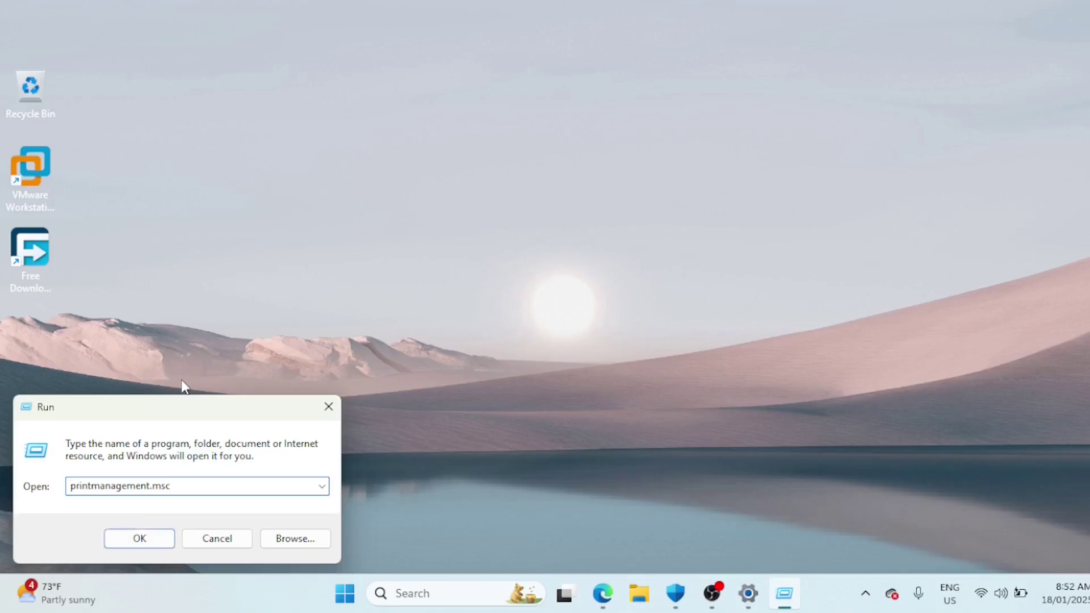
{"action": "left_click_drag", "start_coordinate": [174, 412], "coordinate": [520, 229]}
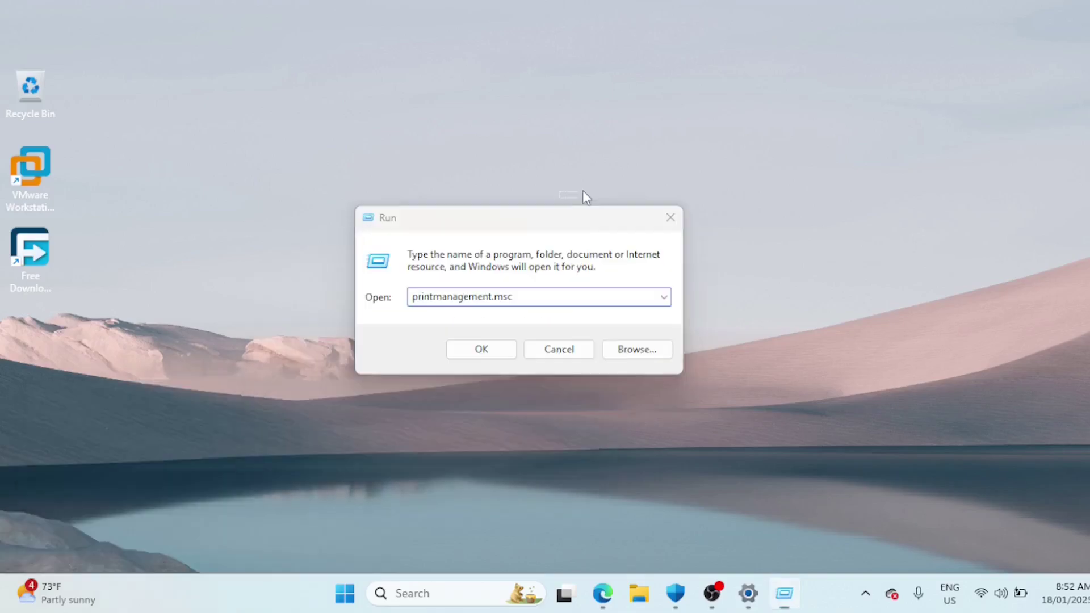
{"action": "left_click", "coordinate": [482, 350]}
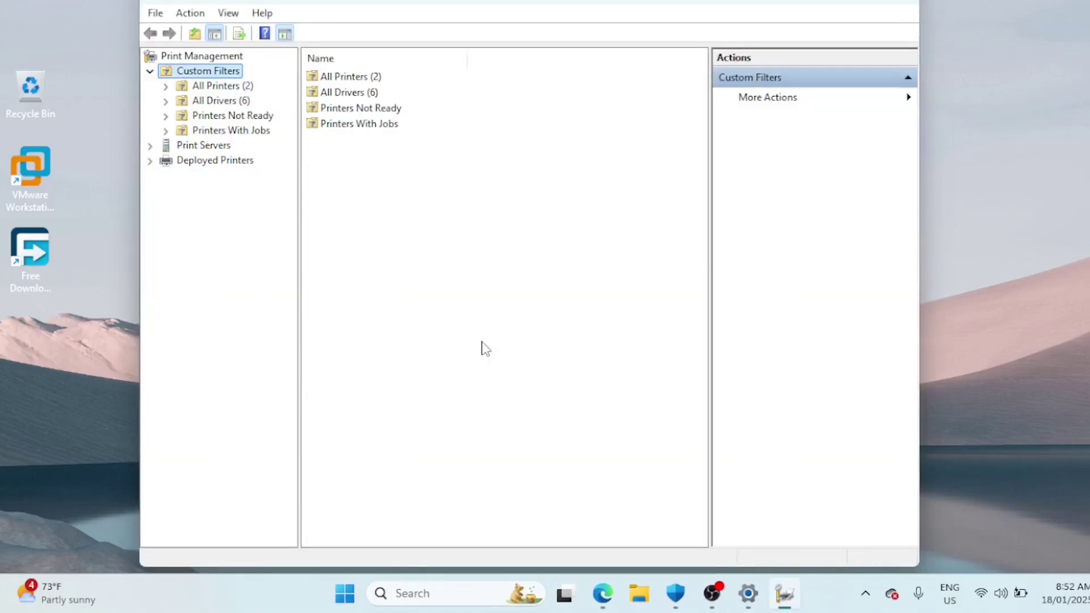
Expand Print Servers to the local server's Printers list and maximize Print Management
{"action": "left_click", "coordinate": [150, 147]}
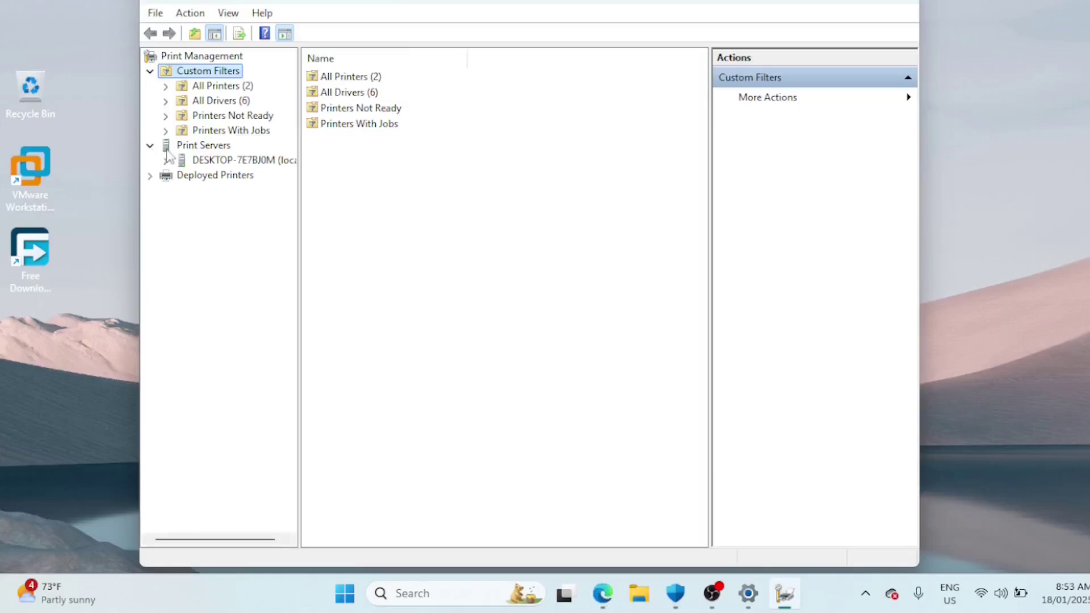
{"action": "left_click", "coordinate": [166, 161]}
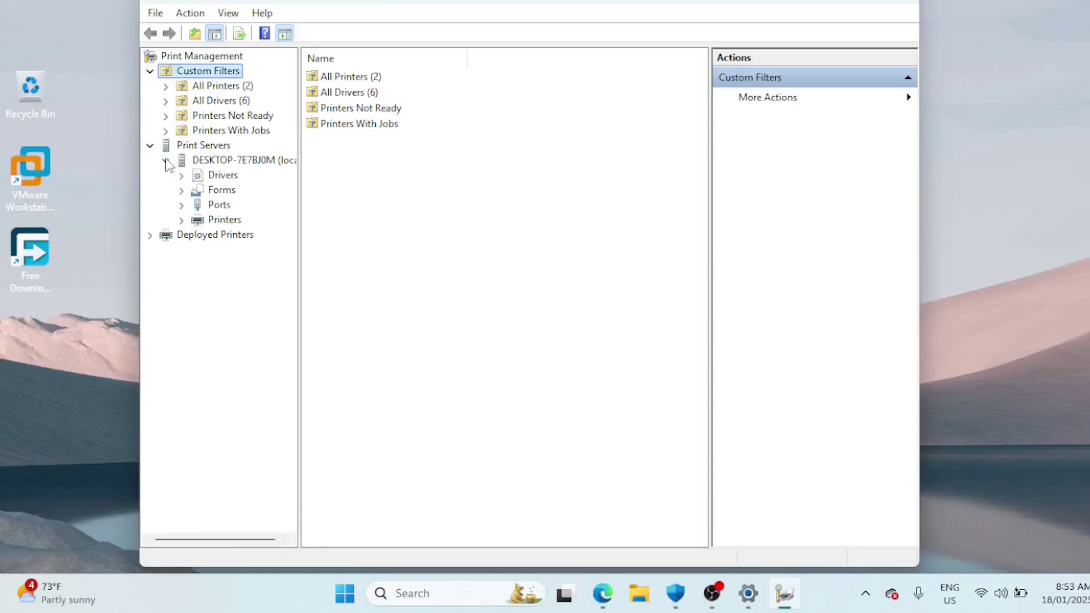
{"action": "left_click", "coordinate": [410, 330]}
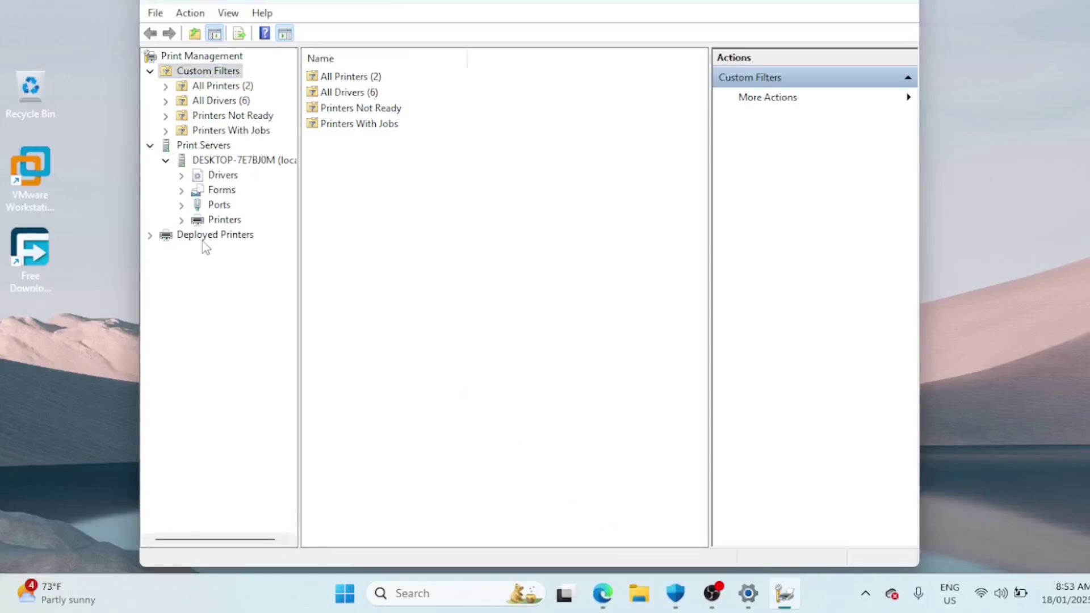
{"action": "left_click", "coordinate": [214, 223]}
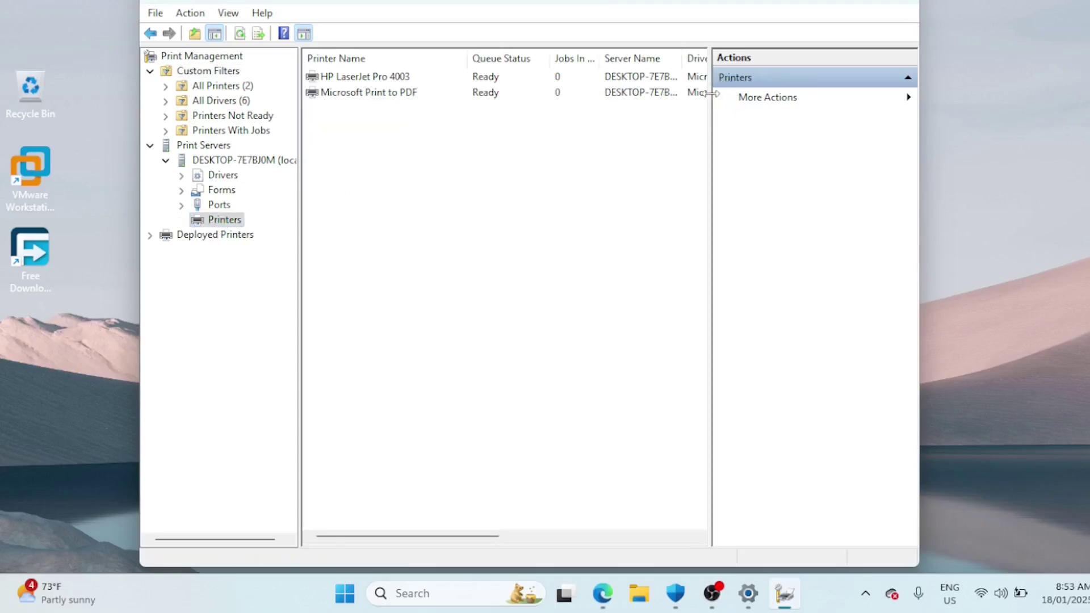
{"action": "left_click_drag", "start_coordinate": [709, 94], "coordinate": [738, 94]}
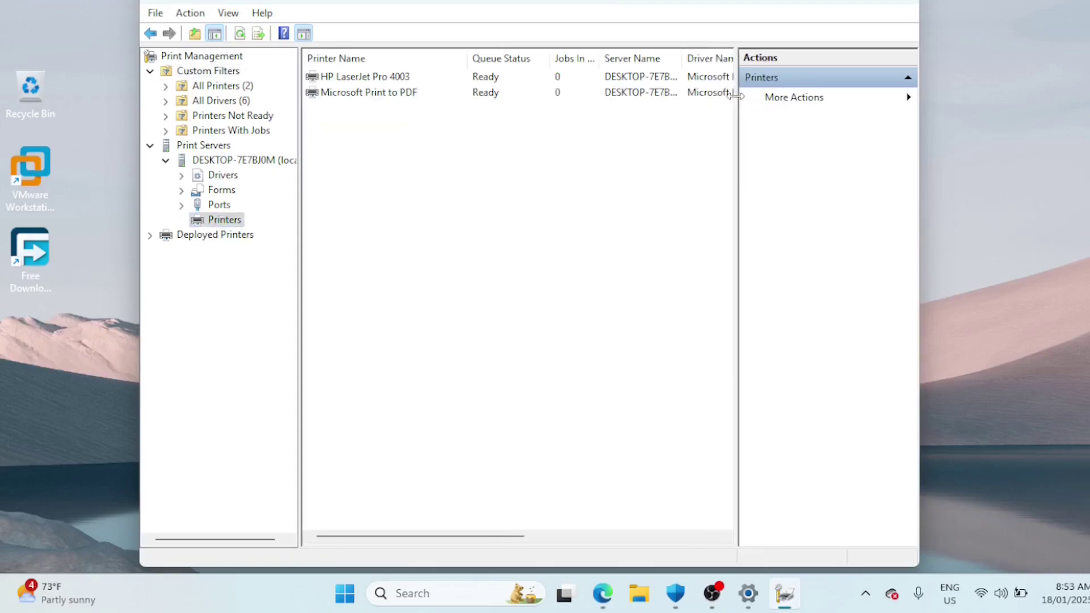
{"action": "double_click", "coordinate": [869, 2]}
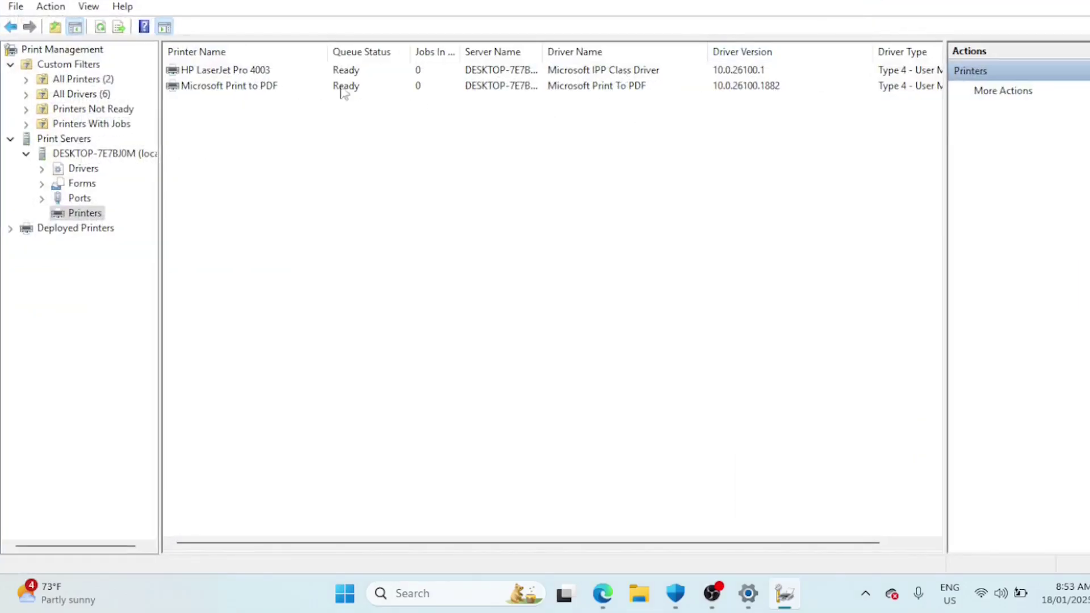
Delete the HP LaserJet Pro 4003 printer
{"action": "left_click", "coordinate": [249, 73]}
{"action": "right_click", "coordinate": [249, 73]}
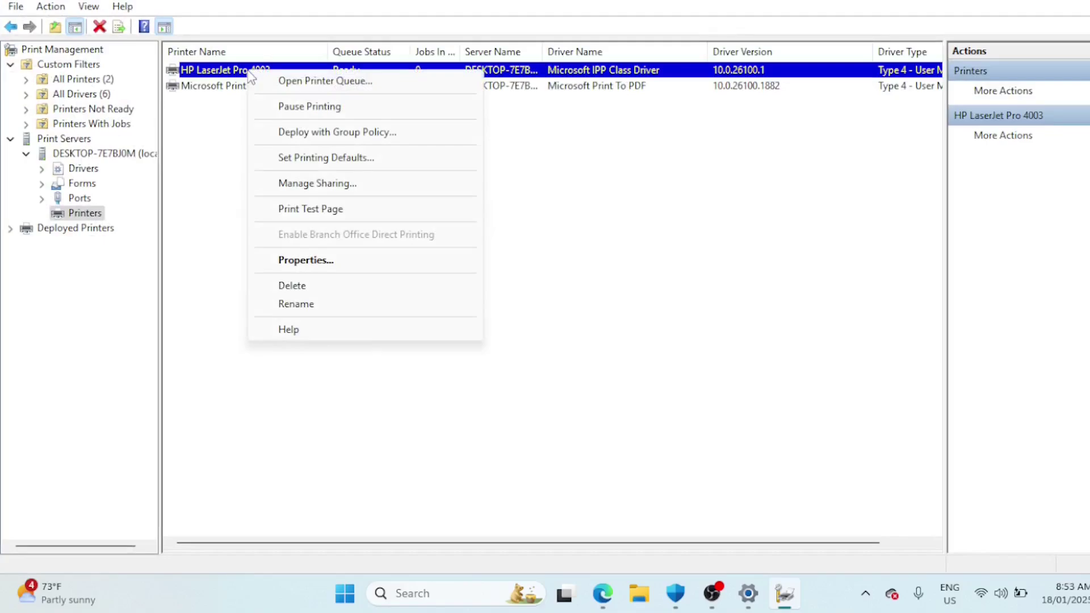
{"action": "left_click", "coordinate": [296, 291]}
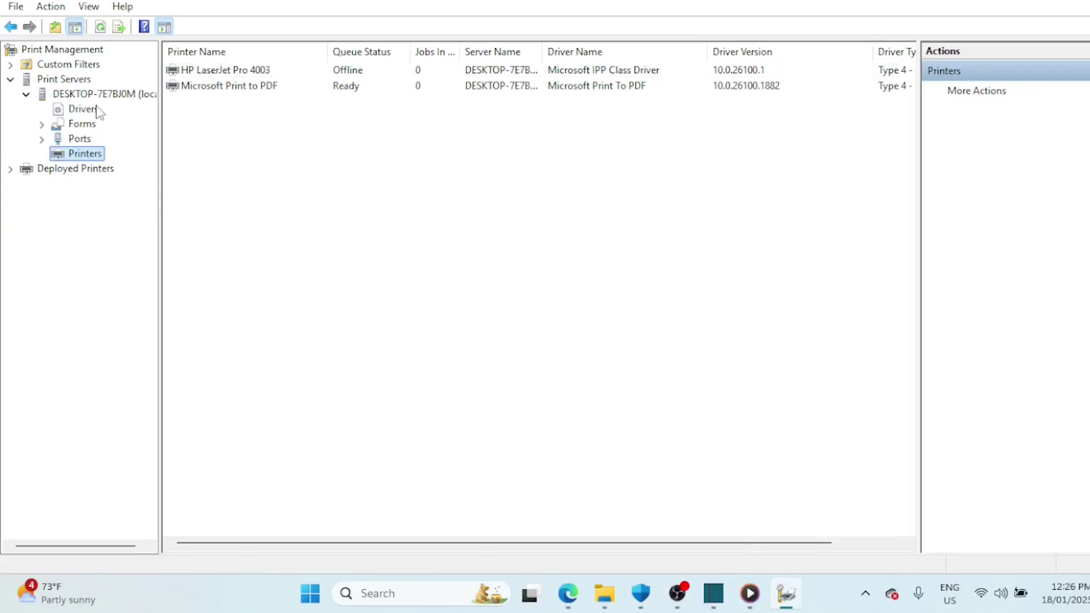
Cancel deleting the Universal Print Class Driver with No, then close Print Management
{"action": "left_click", "coordinate": [90, 110]}
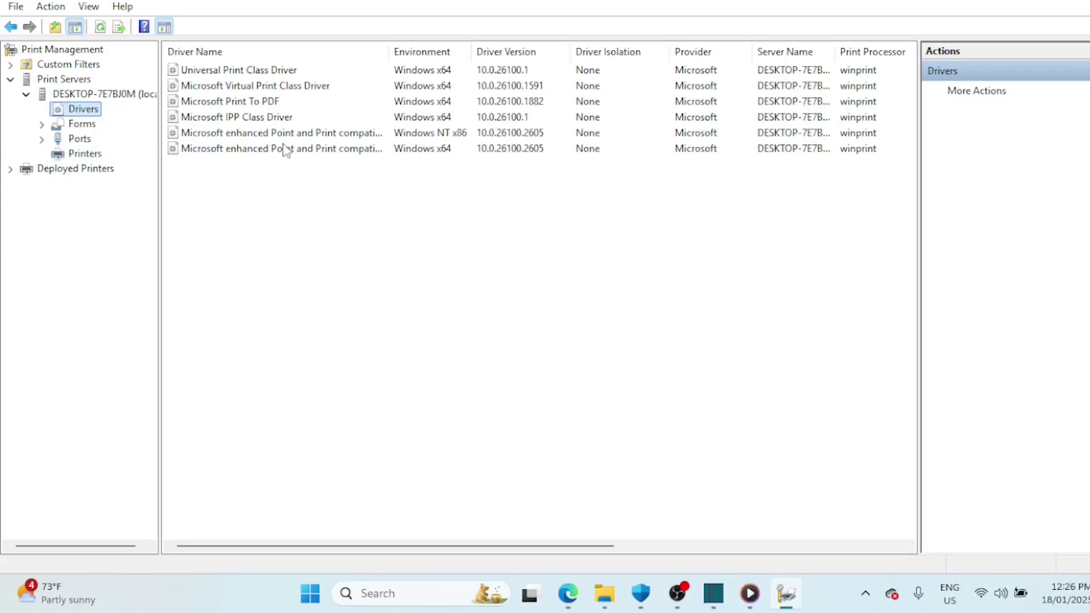
{"action": "left_click", "coordinate": [268, 73]}
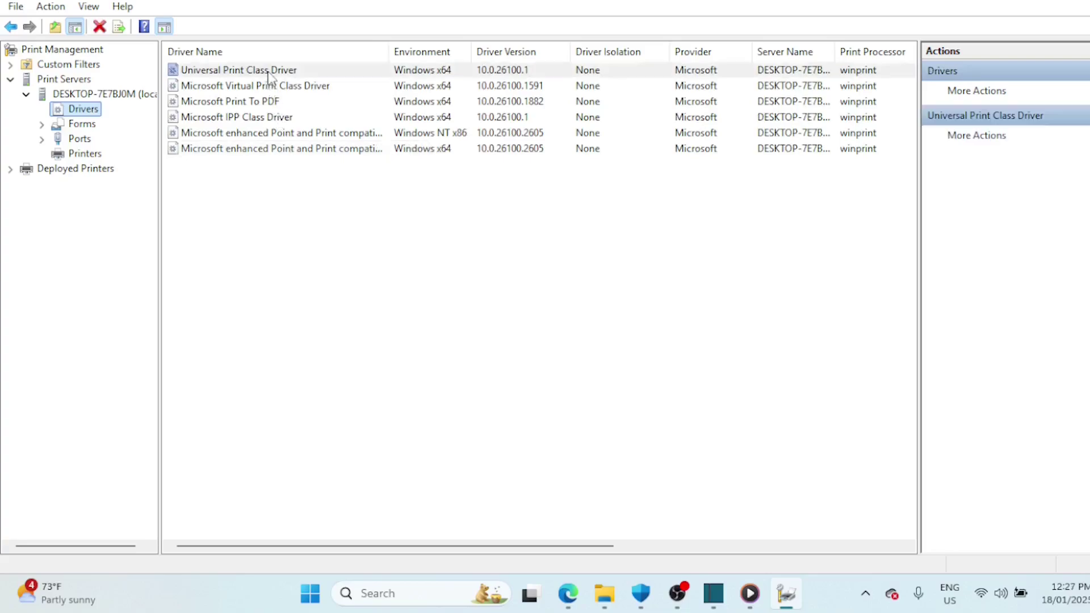
{"action": "right_click", "coordinate": [269, 76]}
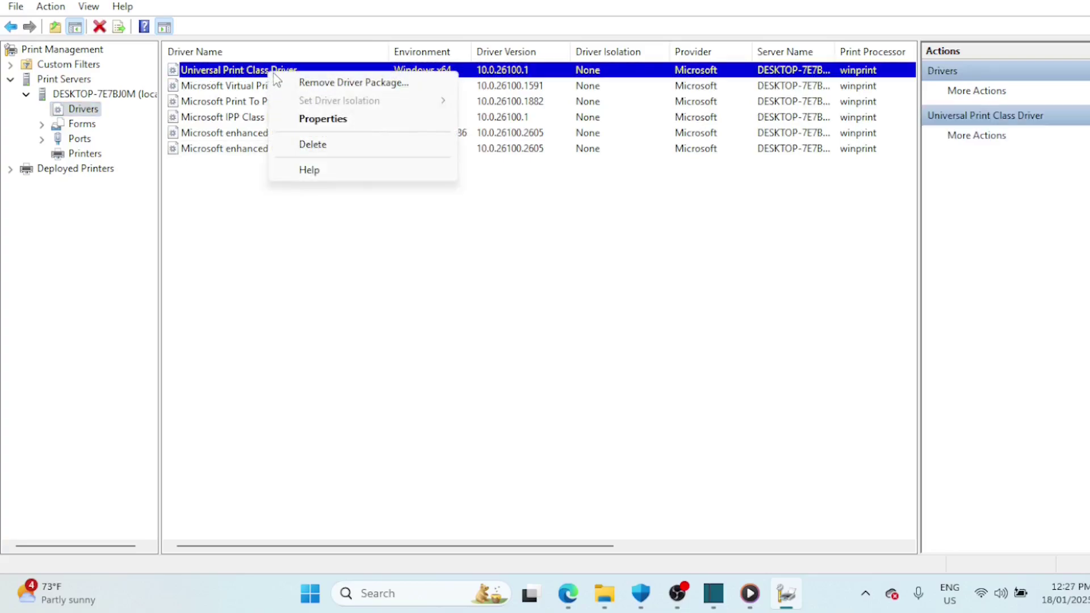
{"action": "left_click", "coordinate": [310, 147]}
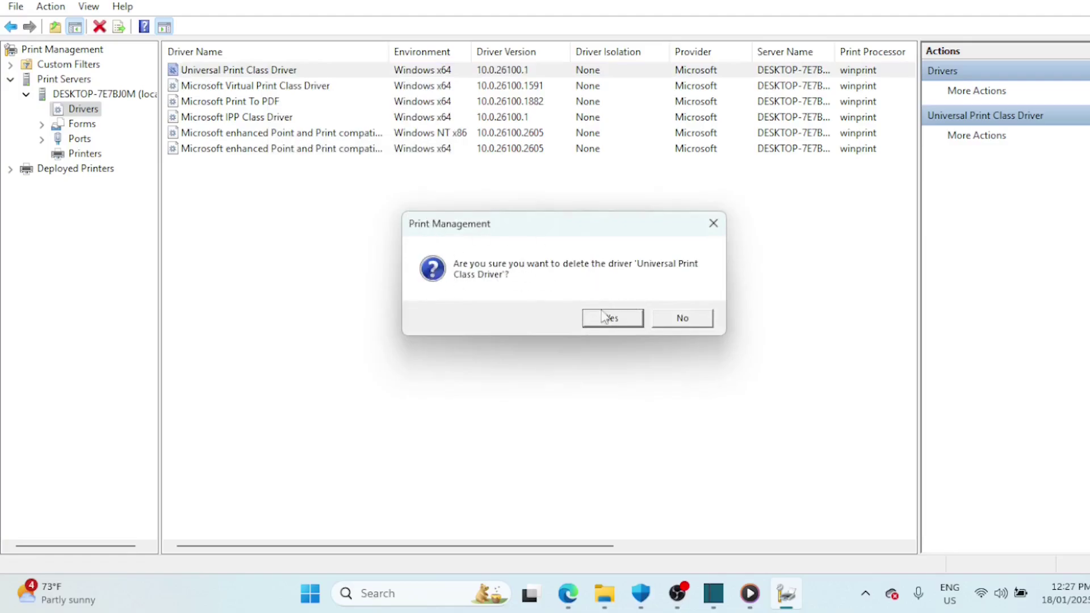
{"action": "left_click", "coordinate": [680, 319]}
{"action": "left_click", "coordinate": [678, 321]}
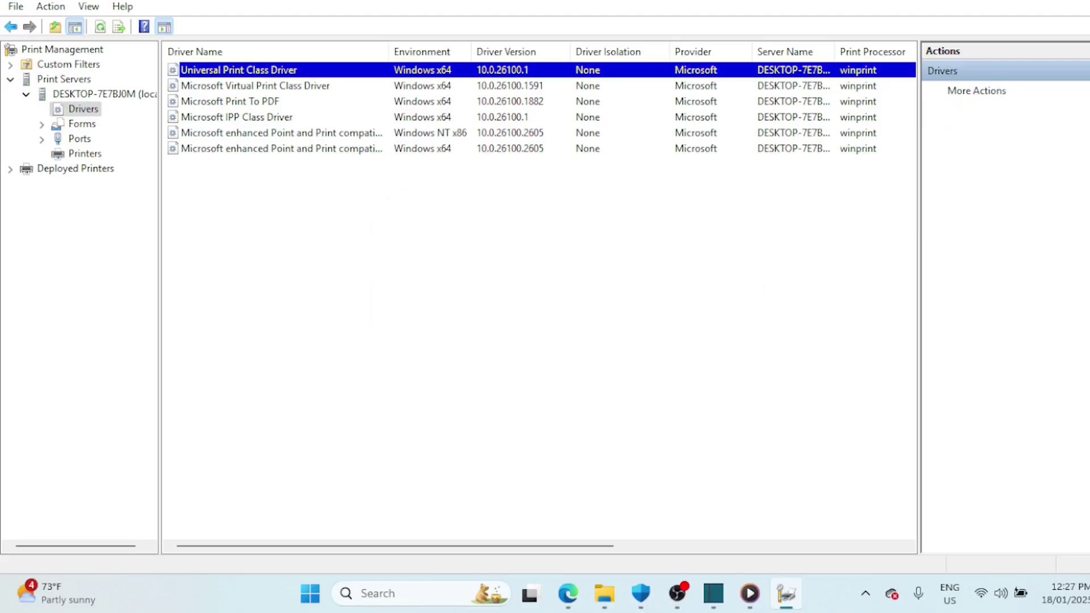
{"action": "key", "text": "alt+F4"}
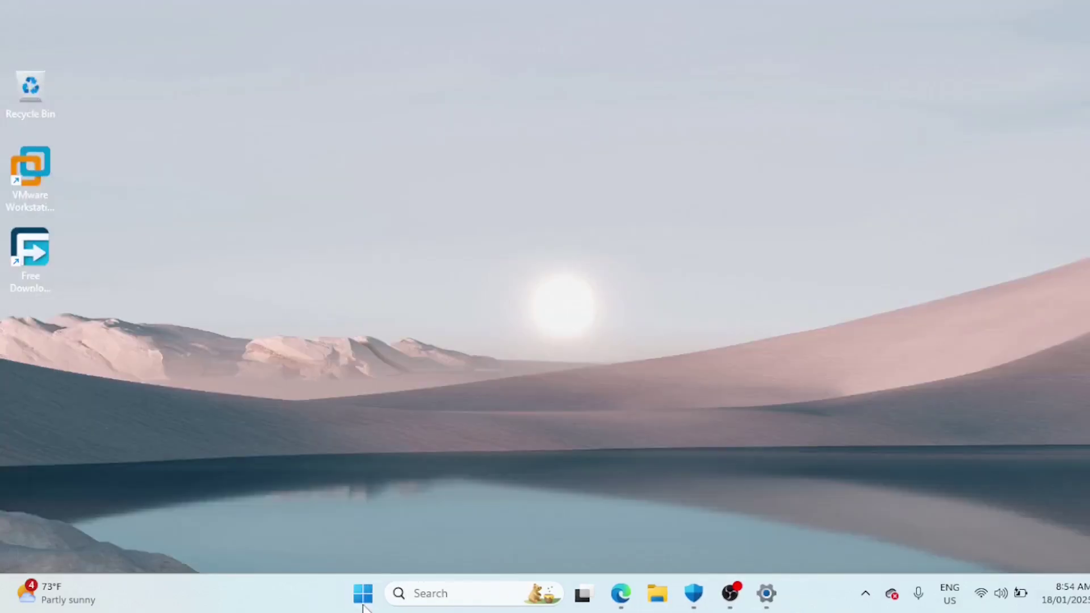
In an admin terminal, run Get-PrinterDriver | Format-List Name to list driver names
{"action": "right_click", "coordinate": [364, 606]}
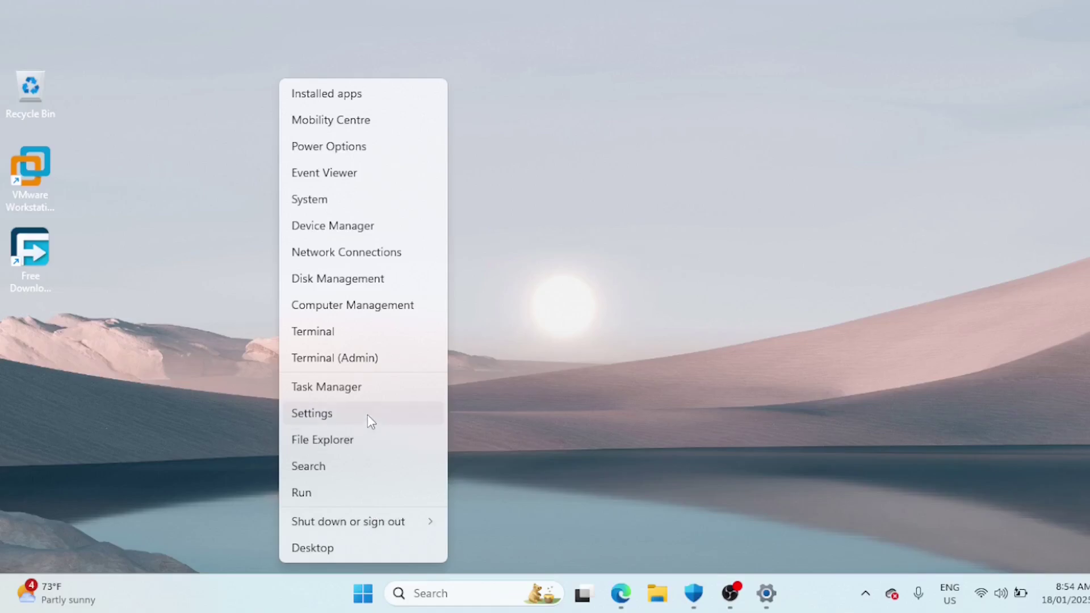
{"action": "left_click", "coordinate": [348, 361]}
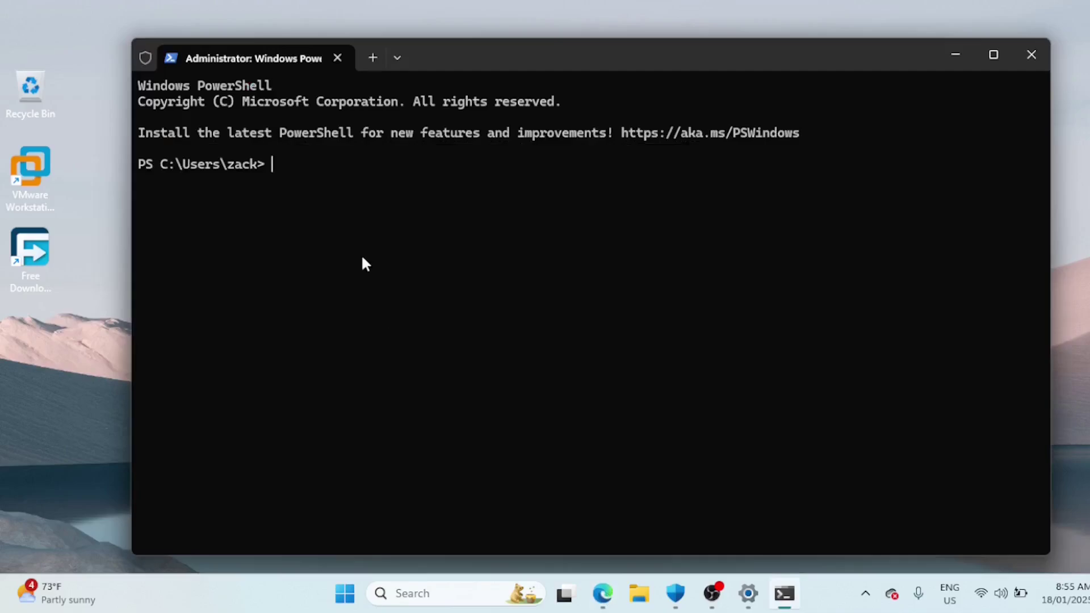
{"action": "type", "text": "Get-PrinterDriver | Format-List Name"}
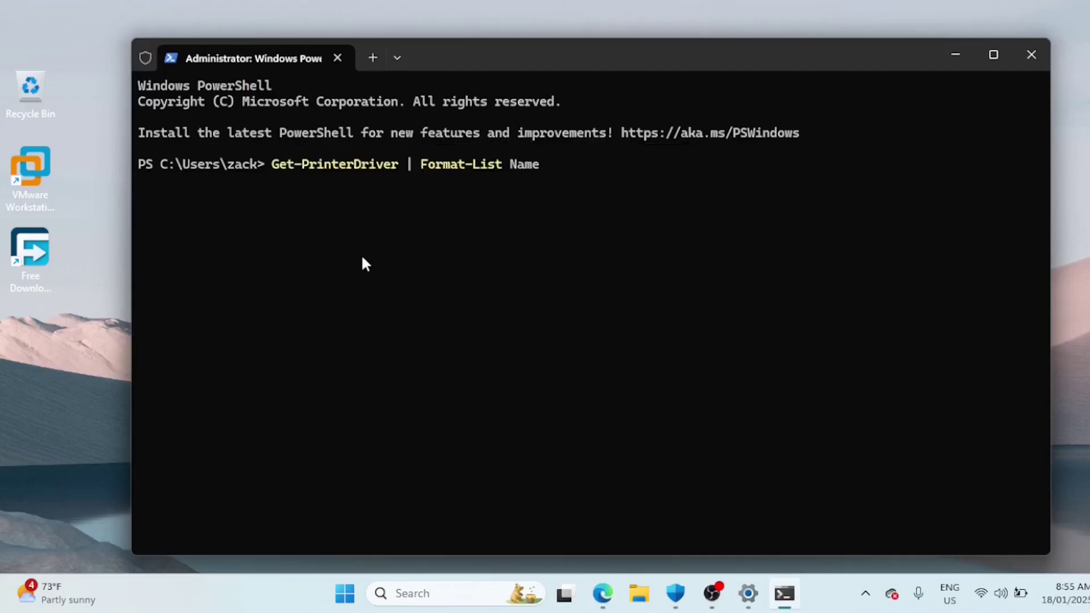
{"action": "key", "text": "Return"}
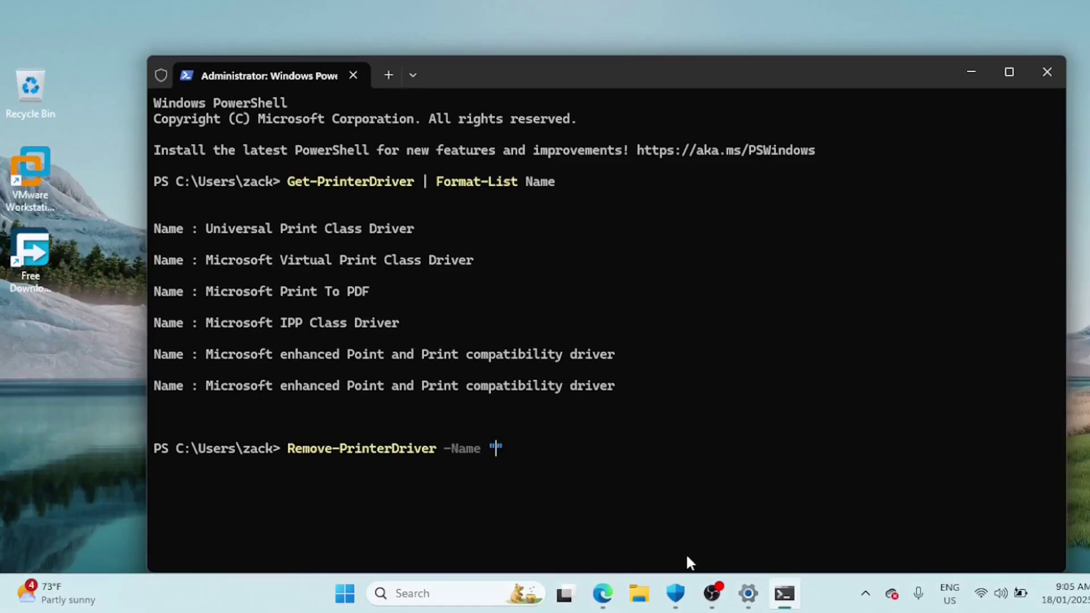
Paste the Universal Print Class Driver name into the Remove-PrinterDriver -Name command
{"action": "left_click_drag", "start_coordinate": [207, 227], "coordinate": [408, 237]}
{"action": "key", "text": "ctrl+c"}
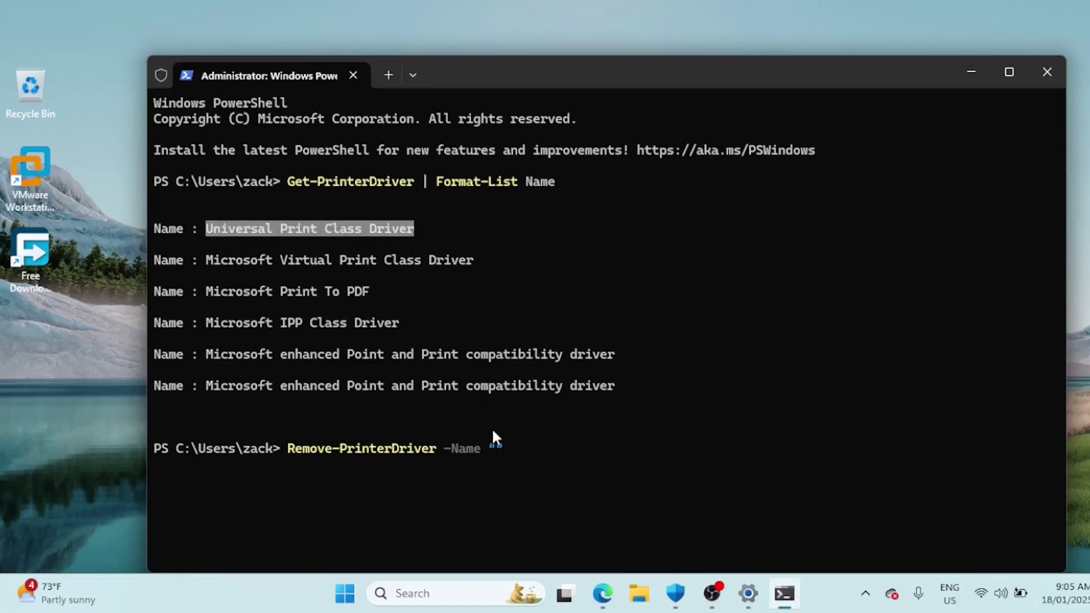
{"action": "right_click", "coordinate": [494, 450]}
{"action": "right_click", "coordinate": [497, 444]}
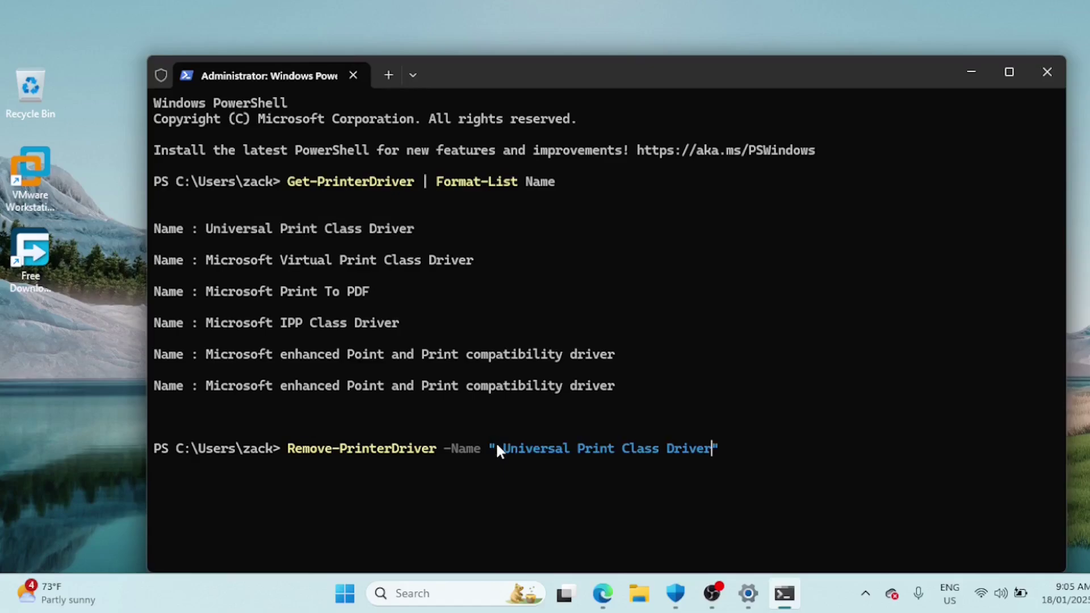
{"action": "key", "text": "ctrl+Left"}
{"action": "key", "text": "Left"}
{"action": "key", "text": "Left"}
{"action": "key", "text": "Left"}
{"action": "key", "text": "Left"}
{"action": "key", "text": "Left"}
{"action": "key", "text": "Left"}
{"action": "key", "text": "Left"}
{"action": "key", "text": "Left"}
{"action": "key", "text": "Left"}
{"action": "key", "text": "Left"}
{"action": "key", "text": "Left"}
{"action": "key", "text": "Left"}
{"action": "key", "text": "Left"}
{"action": "key", "text": "Left"}
{"action": "key", "text": "Left"}
{"action": "key", "text": "Left"}
{"action": "key", "text": "Left"}
{"action": "key", "text": "Left"}
{"action": "key", "text": "Left"}
{"action": "key", "text": "Left"}
{"action": "key", "text": "BackSpace"}
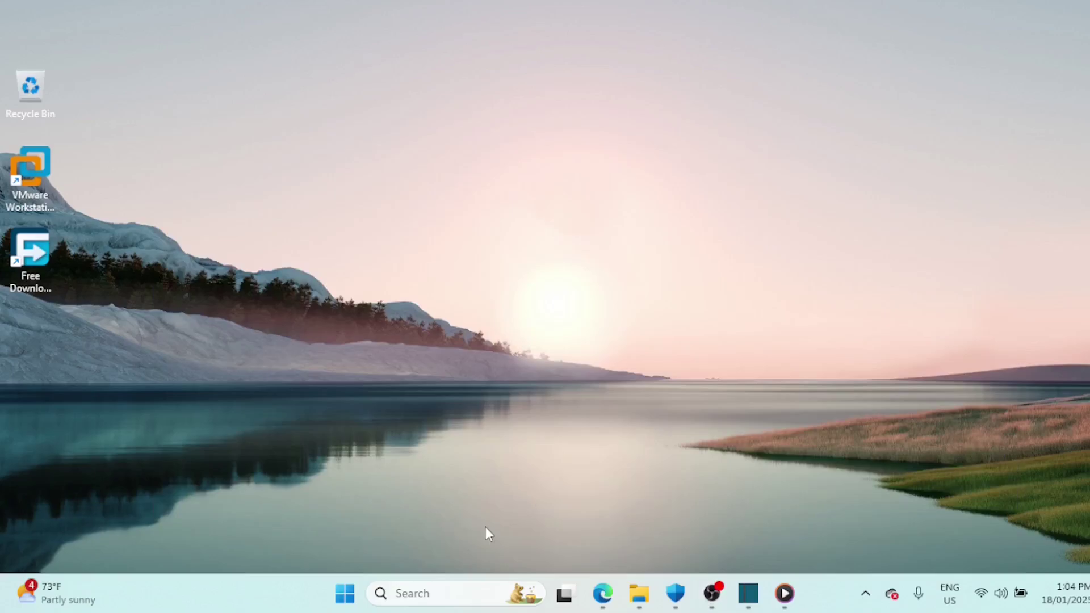
Open Device Manager maximized, show hidden devices, and choose Uninstall device on HP LaserJet Pro 4003
{"action": "right_click", "coordinate": [345, 594]}
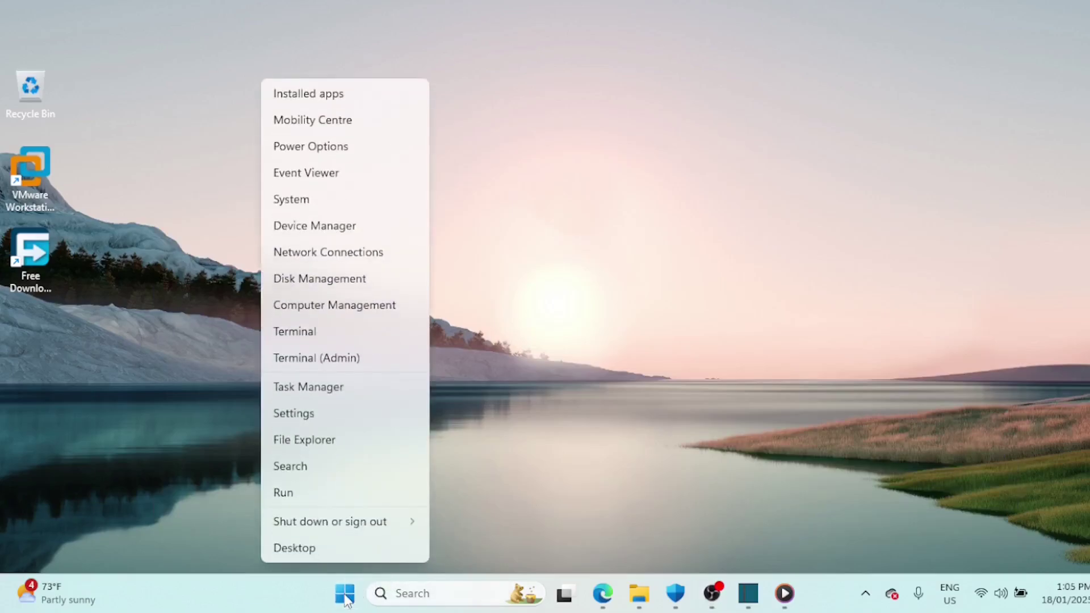
{"action": "left_click", "coordinate": [309, 227]}
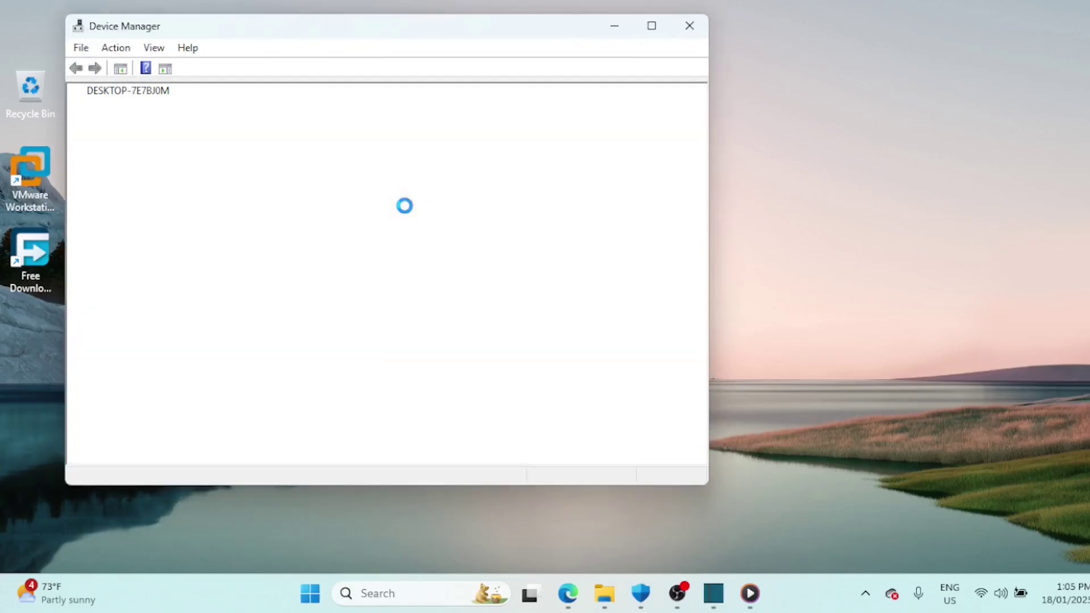
{"action": "left_click", "coordinate": [652, 26]}
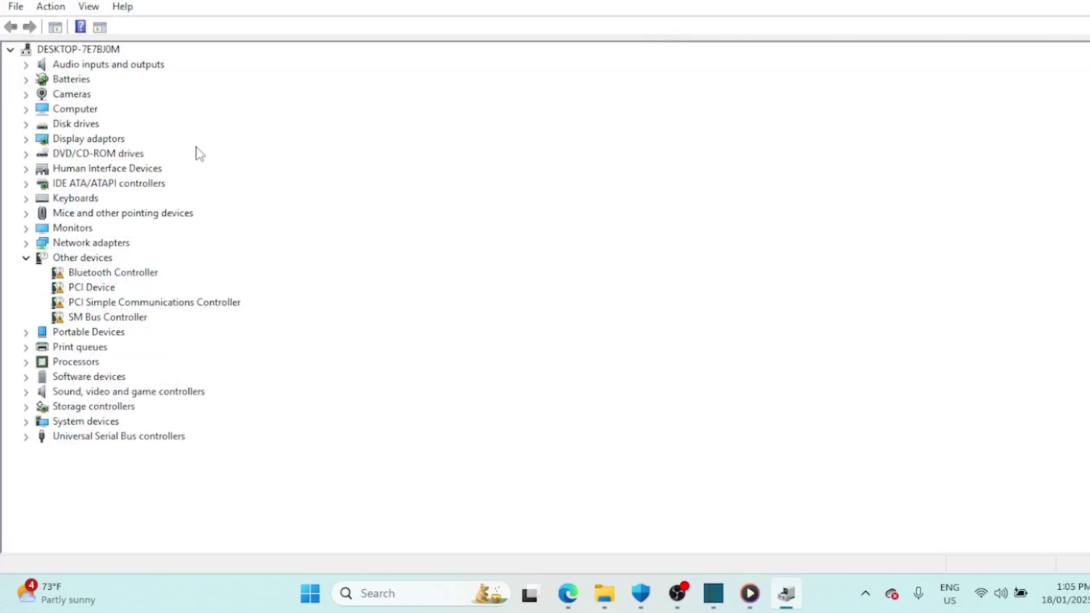
{"action": "left_click", "coordinate": [90, 8]}
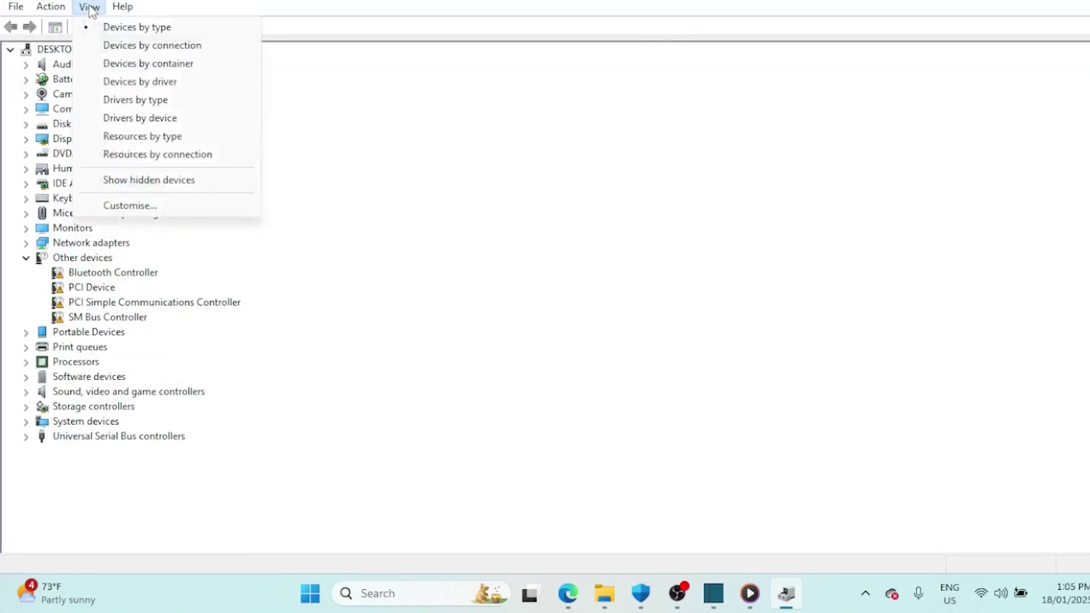
{"action": "left_click", "coordinate": [103, 181]}
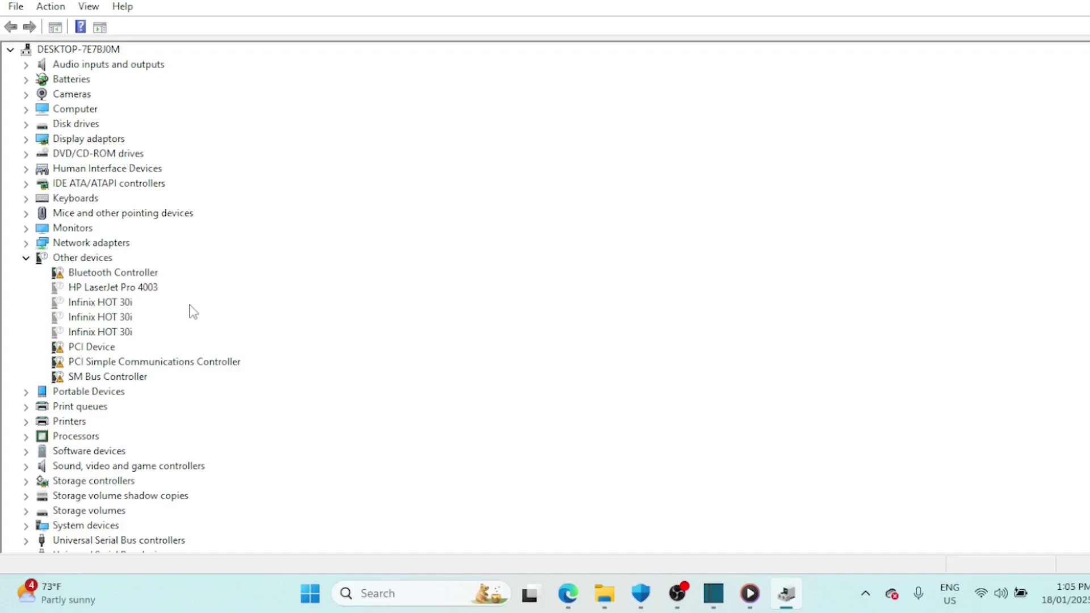
{"action": "right_click", "coordinate": [152, 291]}
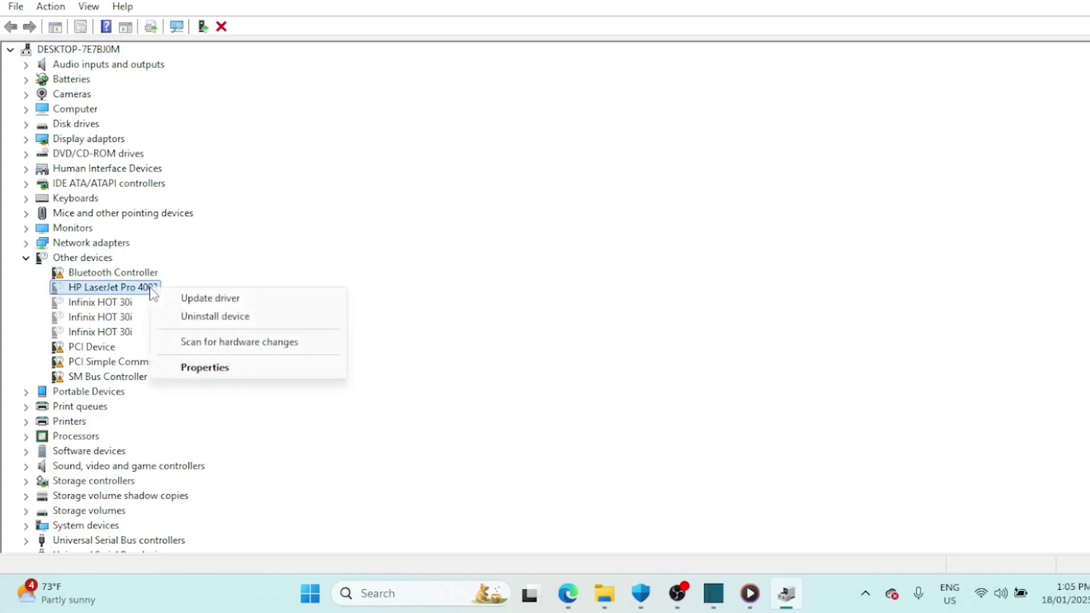
{"action": "left_click", "coordinate": [214, 321]}
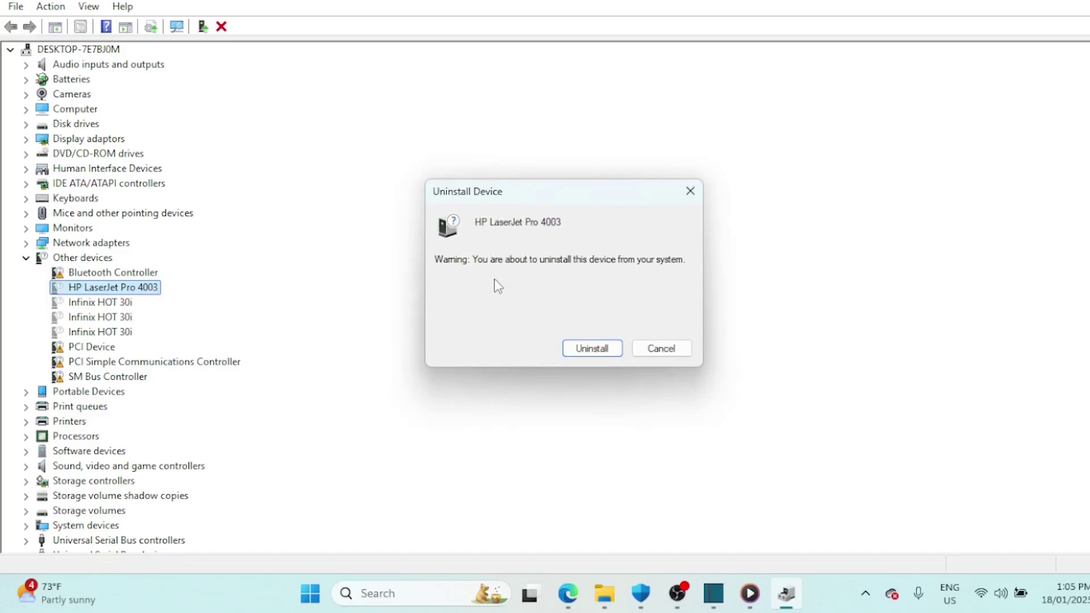
Confirm Uninstall for the HP LaserJet Pro 4003 device
{"action": "left_click", "coordinate": [586, 344]}
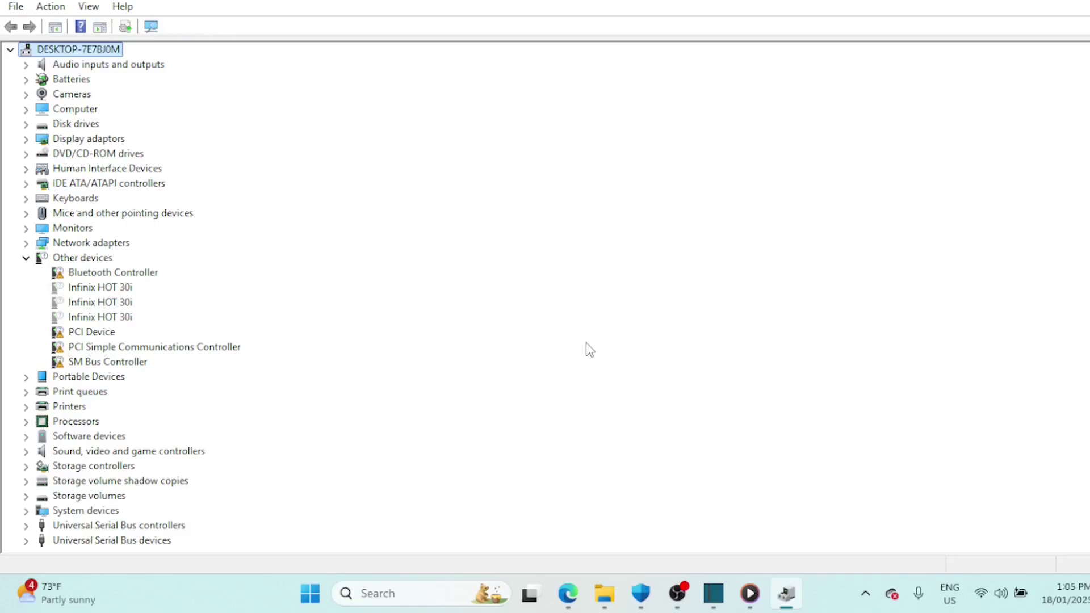